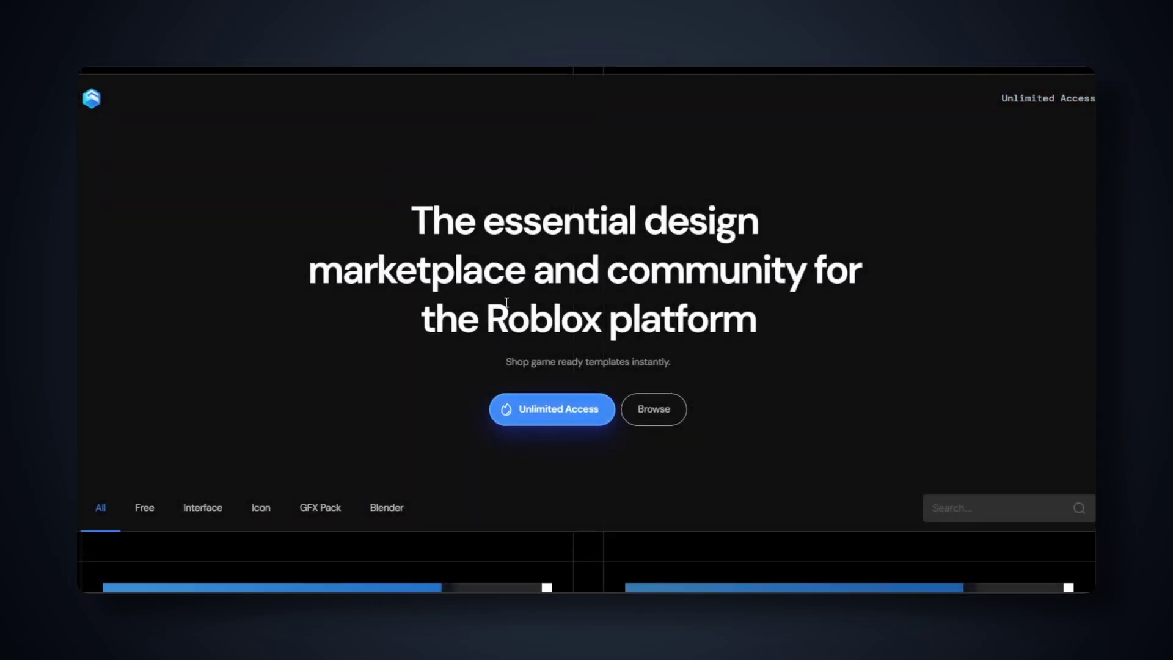
Step: Open GFX Commons' Unlimited Access page and browse its template gallery and $49 offer
left_click(537, 415)
scroll(537, 404, "down", 8)
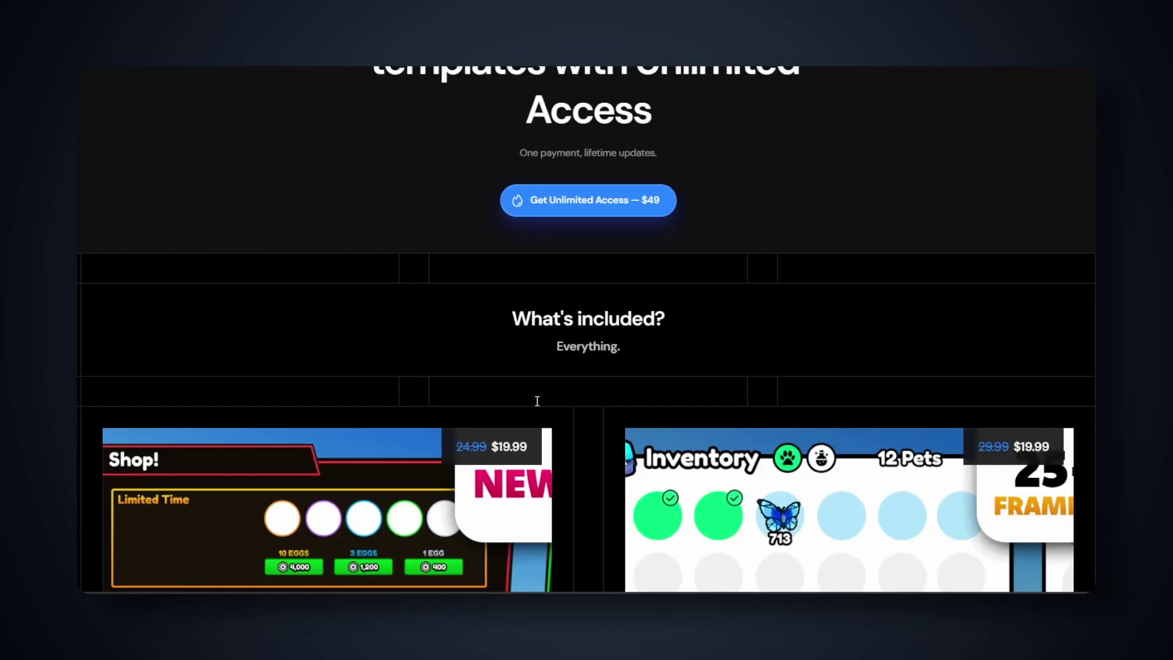
scroll(537, 405, "up", 3)
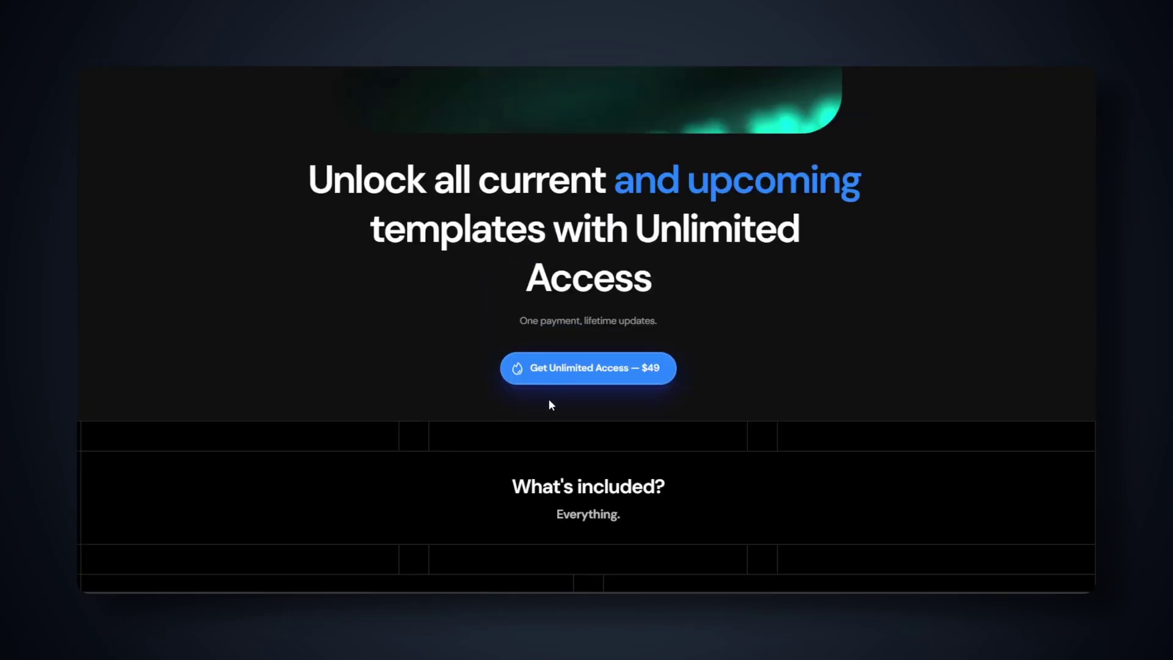
scroll(548, 403, "down", 8)
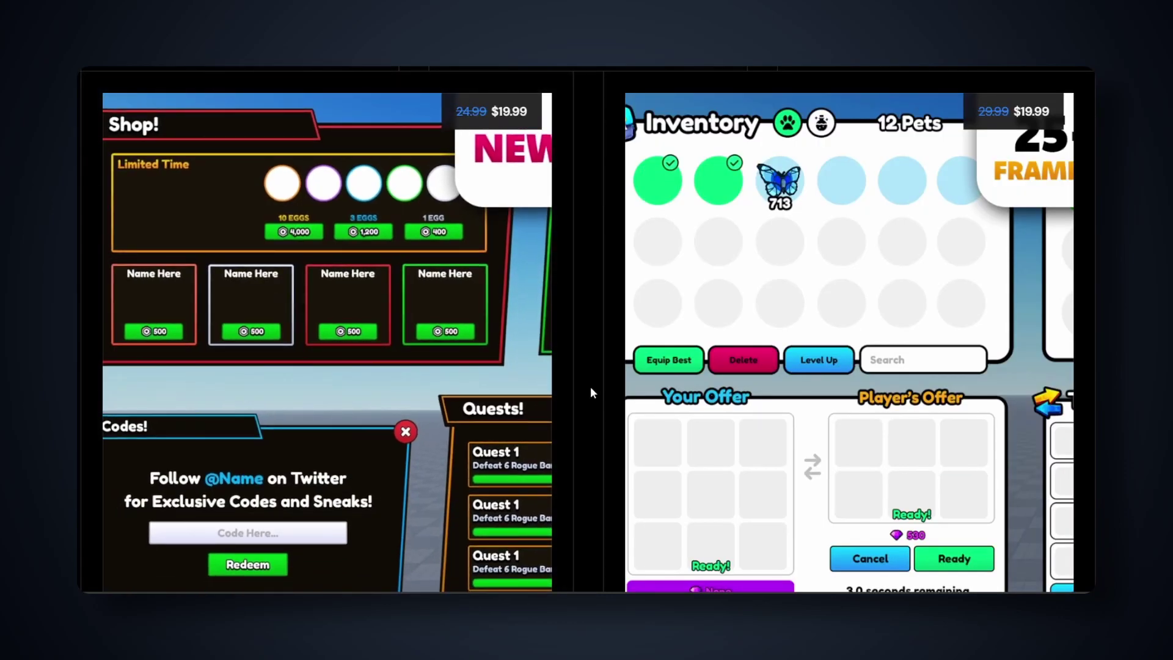
scroll(589, 386, "down", 10)
scroll(412, 234, "down", 10)
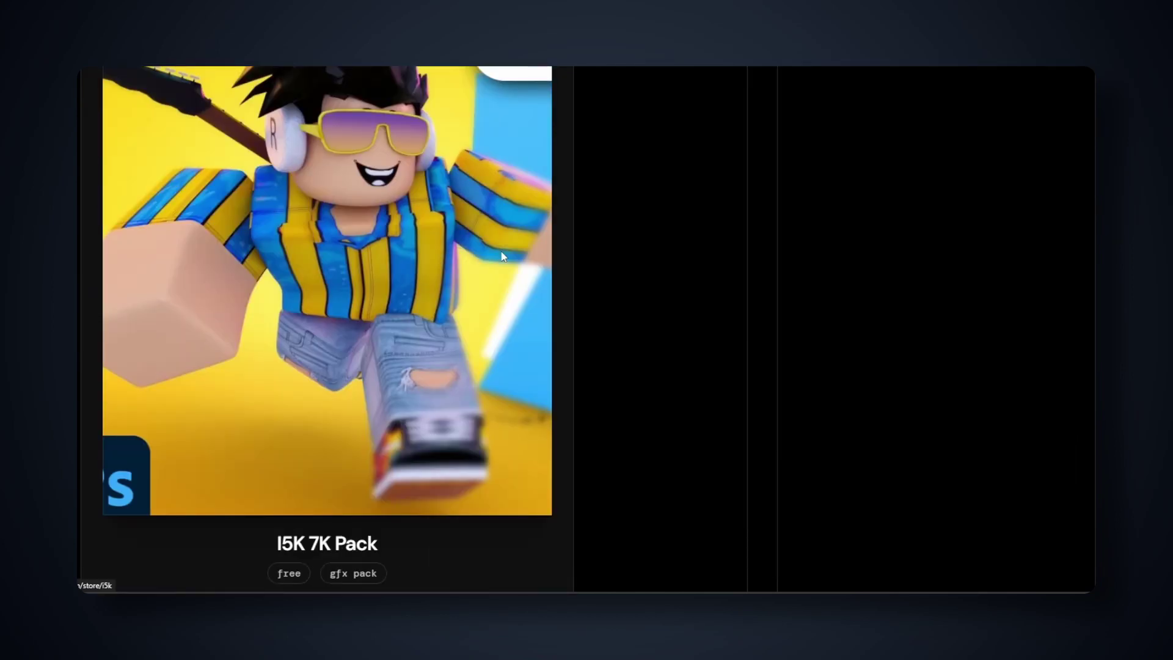
scroll(502, 257, "down", 5)
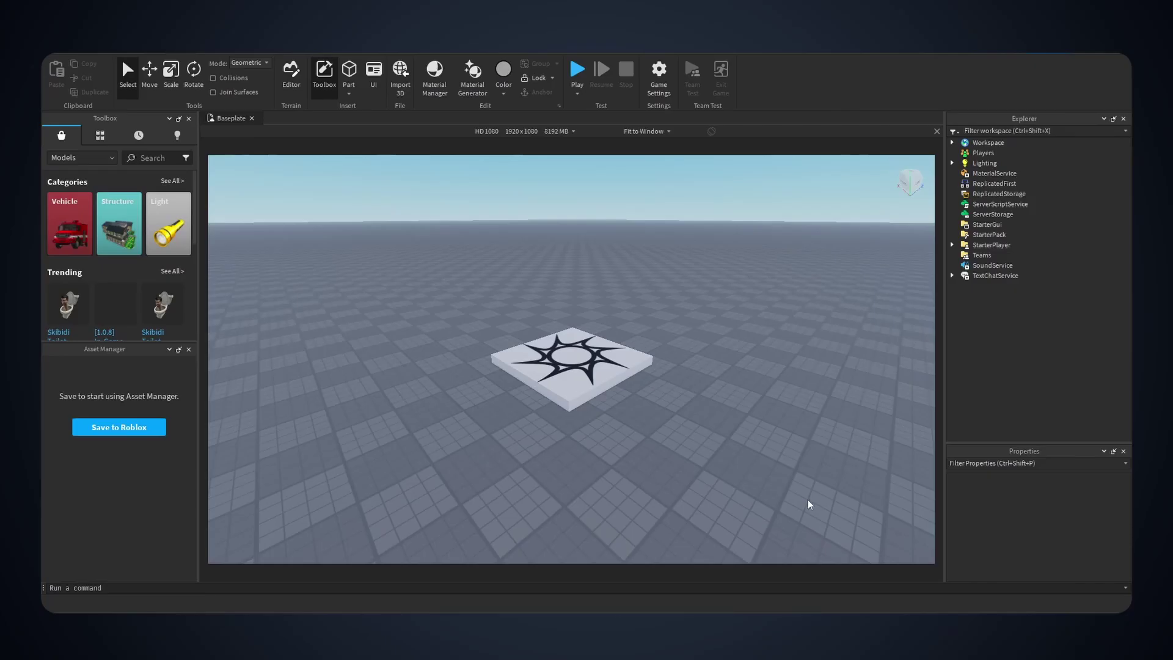
Step: Open Manage Plugins from the PLUGINS tab and scroll through the installed plugin list
left_click(331, 54)
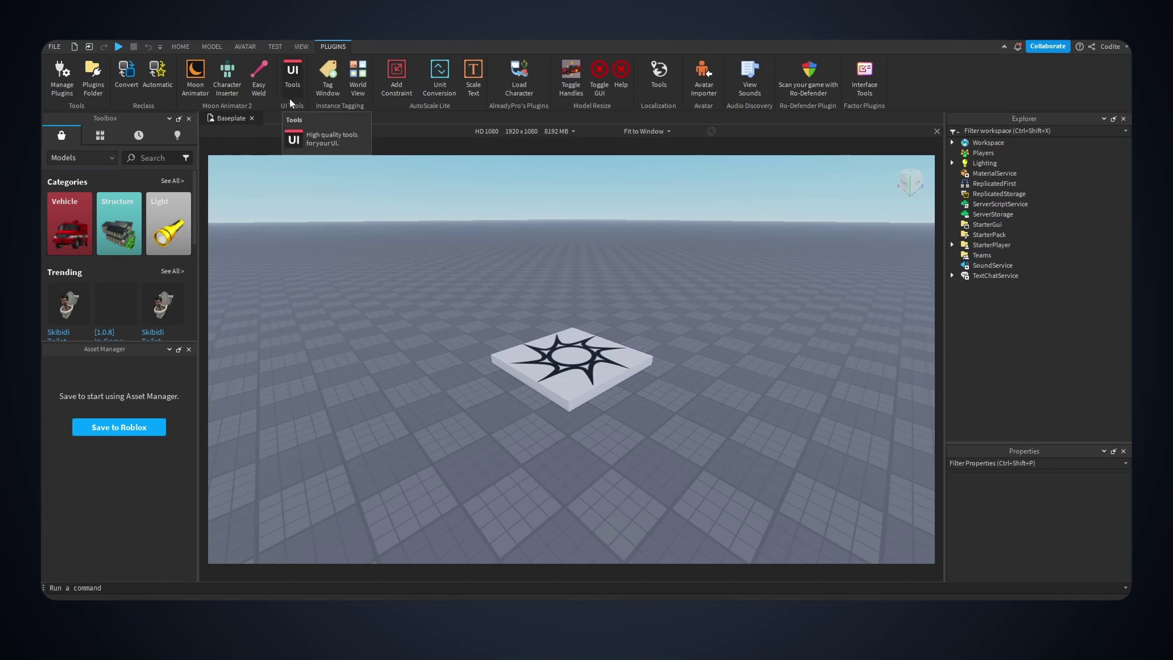
left_click(60, 85)
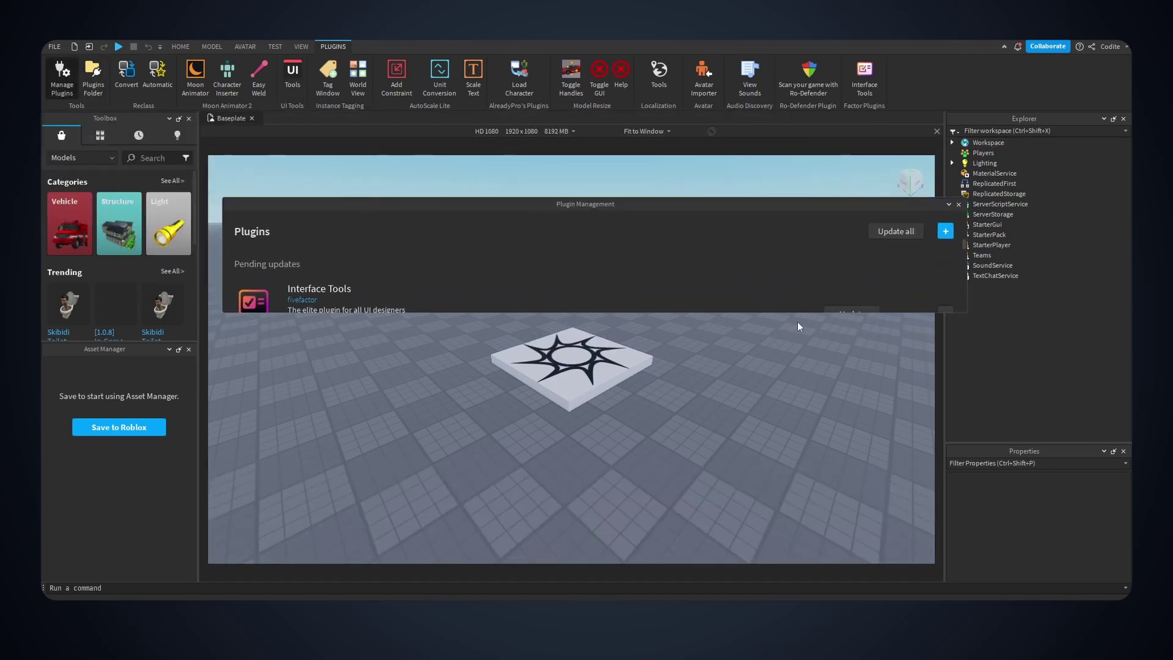
left_click_drag(802, 314, 802, 467)
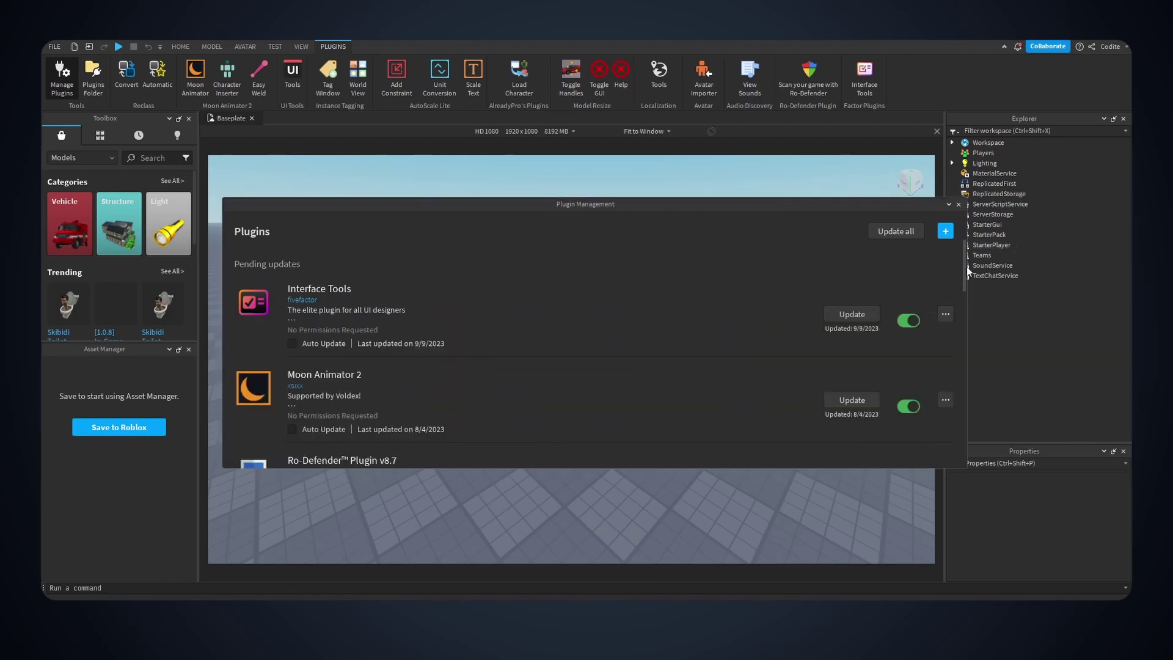
left_click_drag(966, 269, 866, 268)
scroll(518, 342, "down", 4)
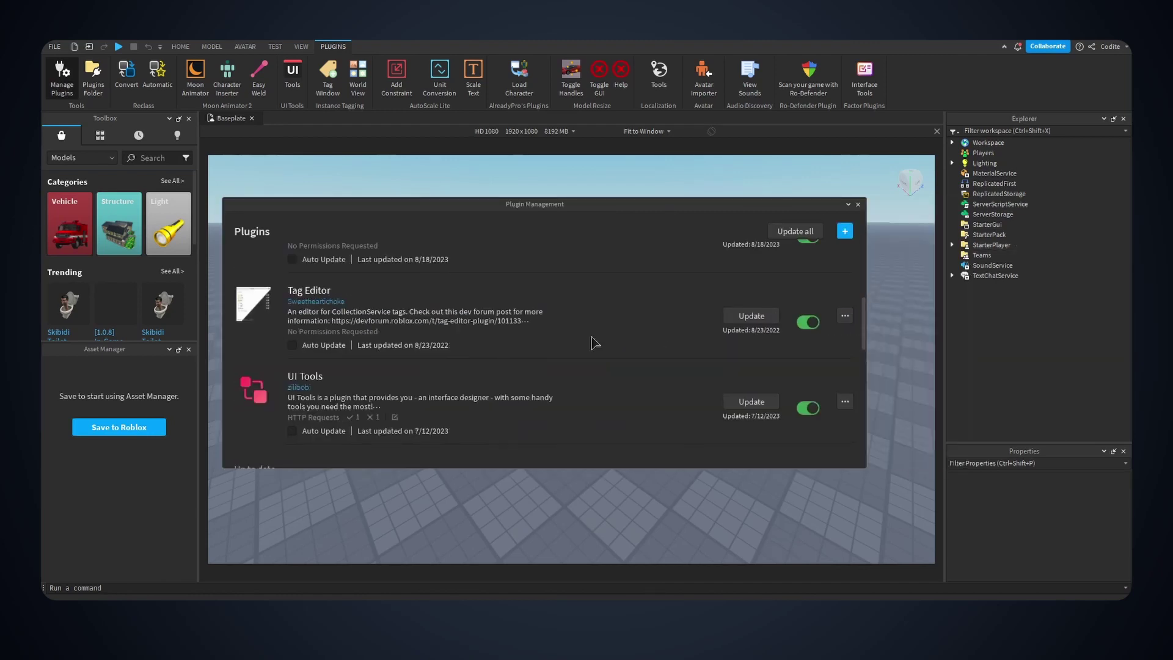
scroll(296, 383, "down", 3)
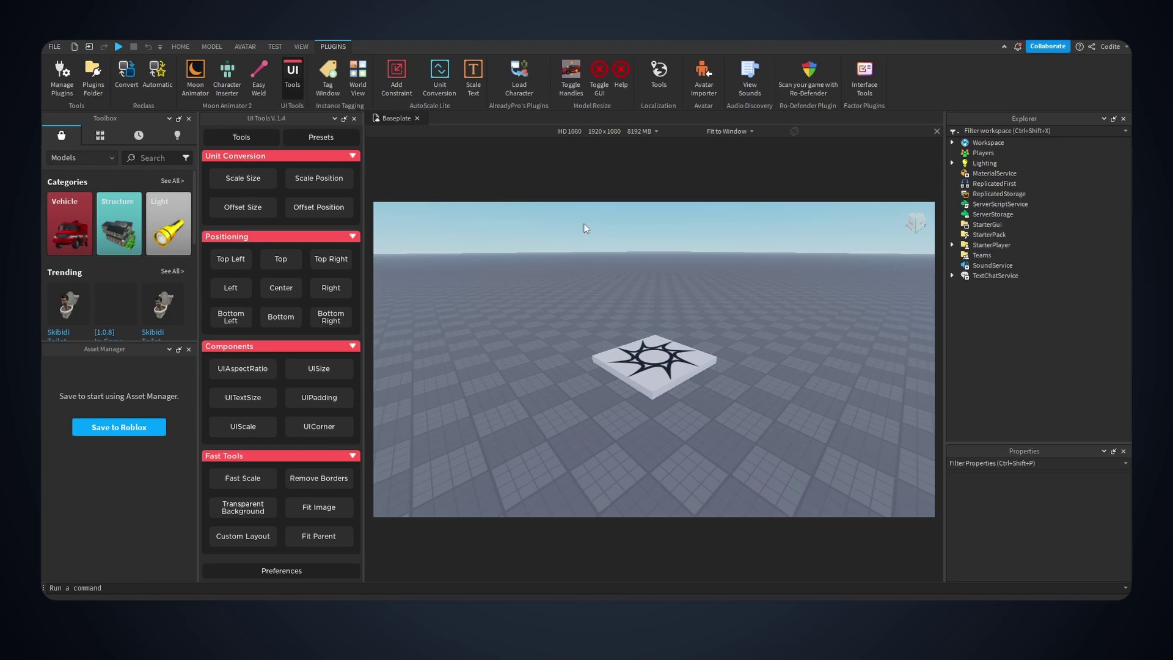
left_click(316, 138)
left_click(243, 137)
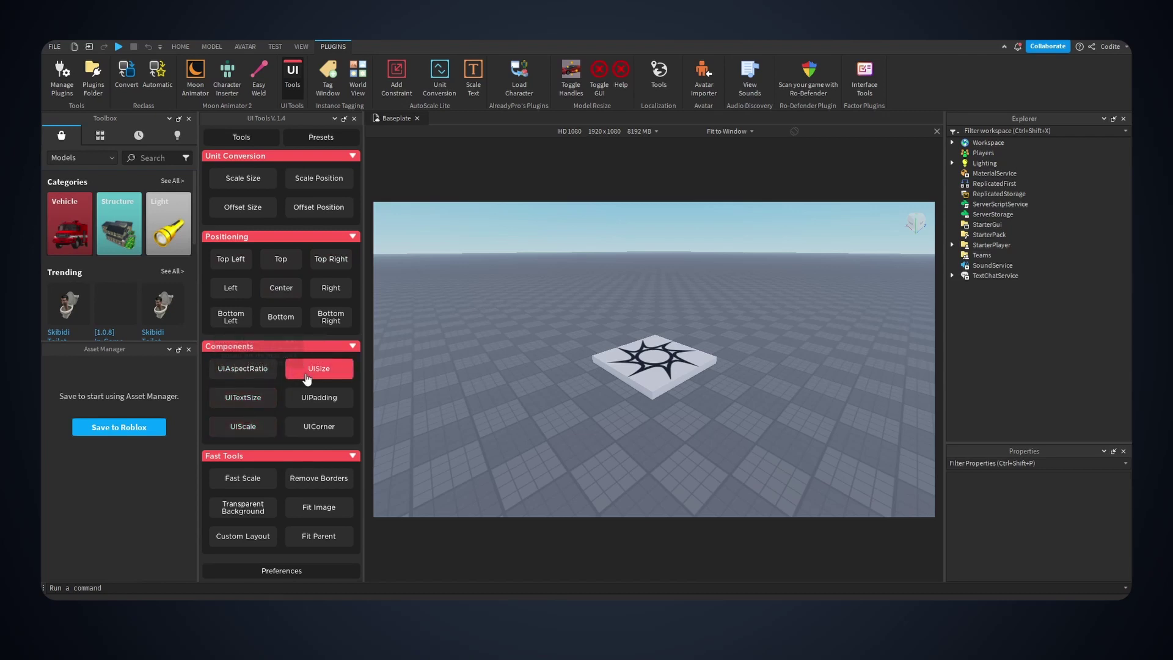
left_click(334, 374)
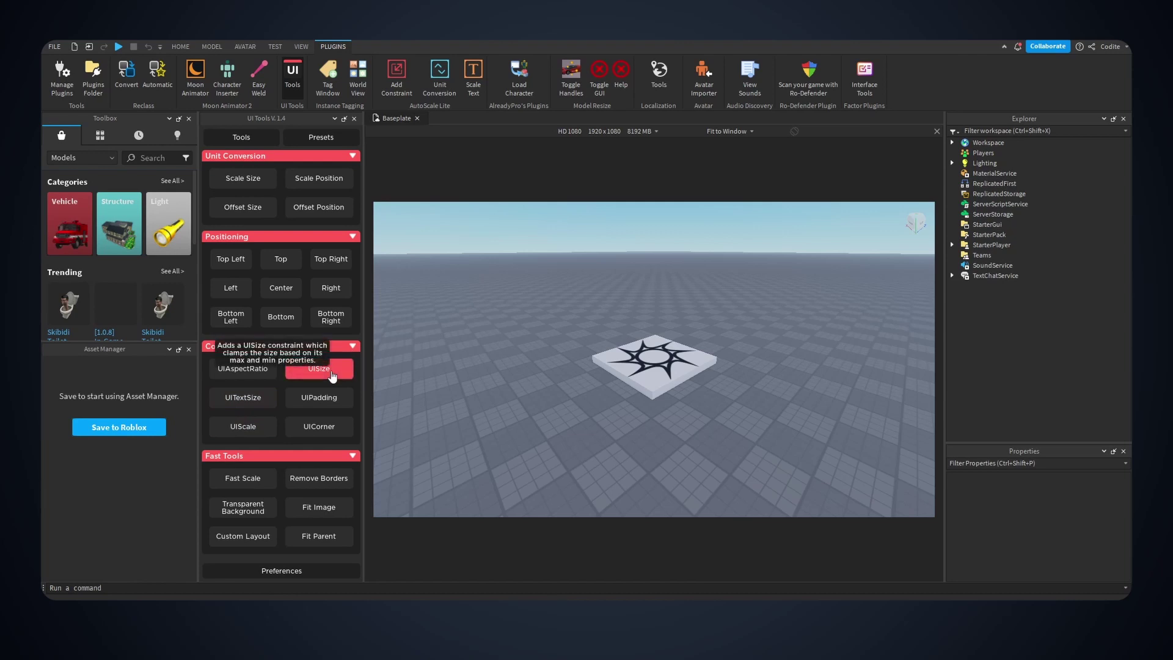
left_click(218, 400)
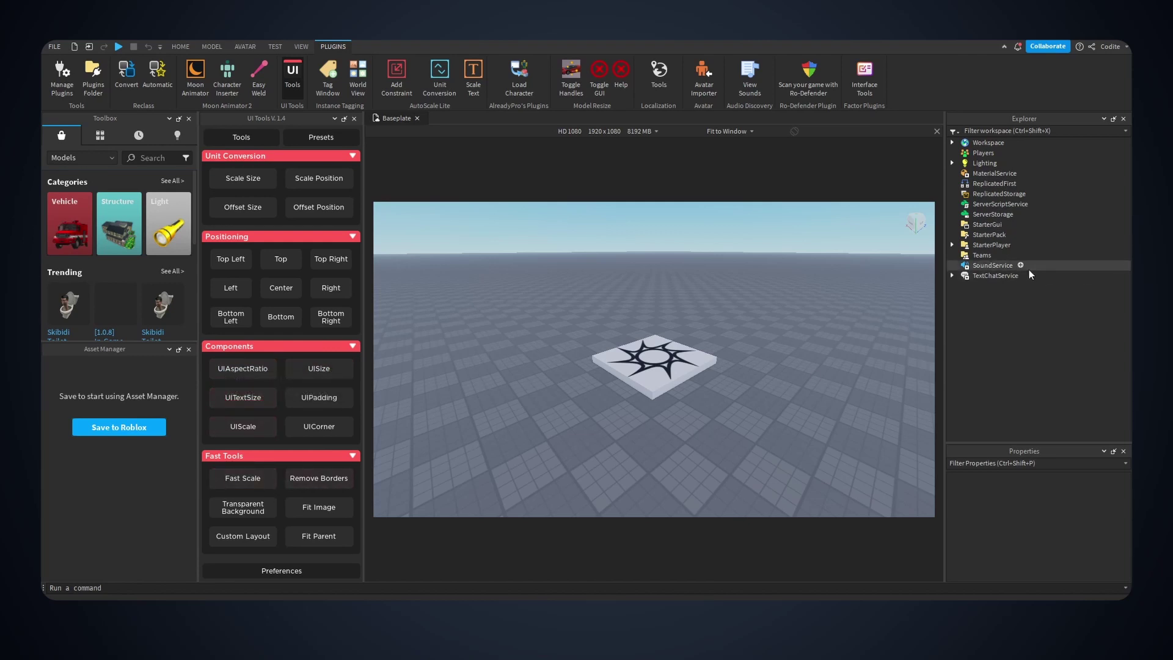
Step: Insert a ScreenGui into StarterGui with a Frame inside it named Canvas
left_click(993, 225)
left_click(1009, 225)
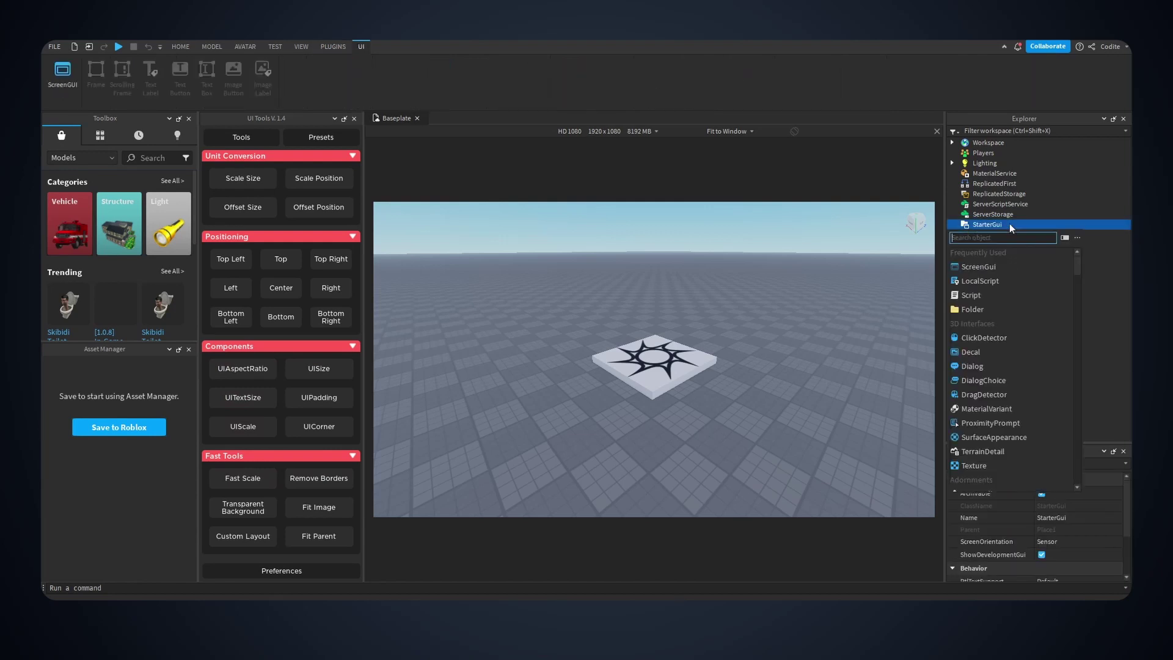
type("scr")
left_click(1012, 267)
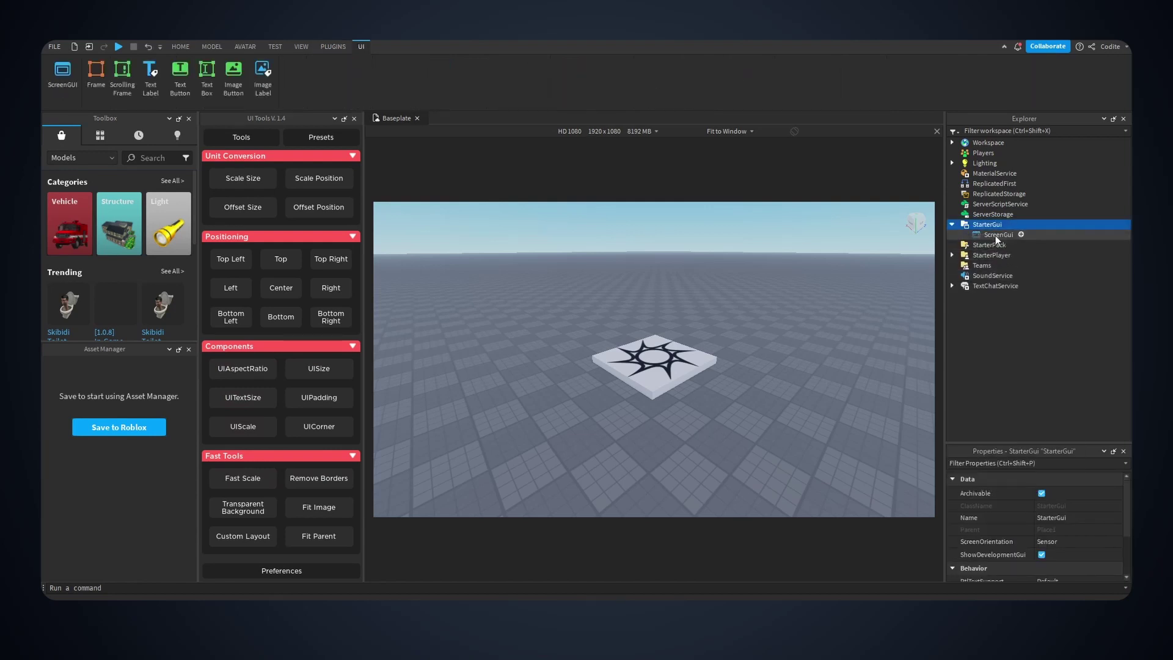
left_click(1002, 236)
left_click(1021, 234)
left_click(1002, 288)
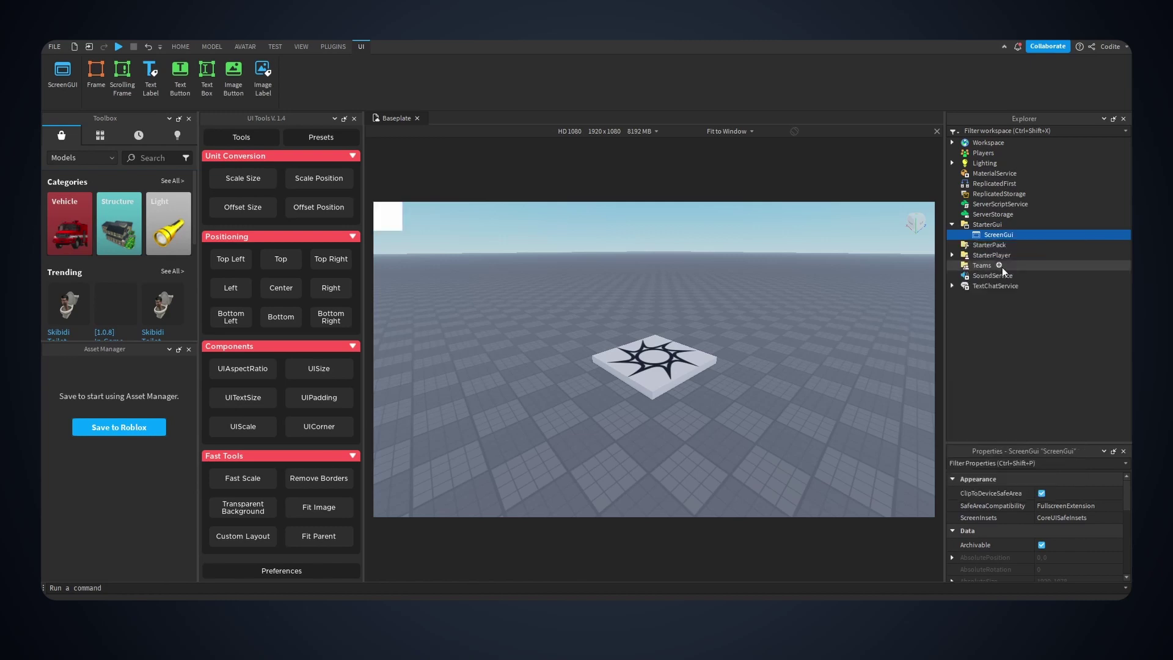
left_click(1006, 246)
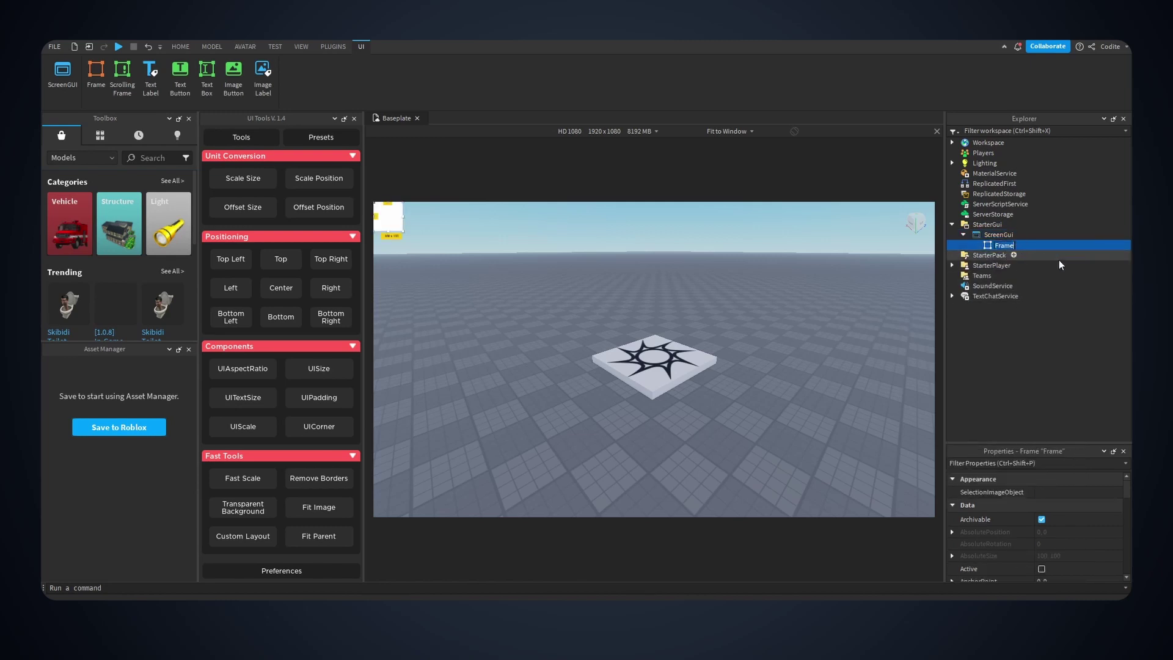
type("Canvas")
key("Return")
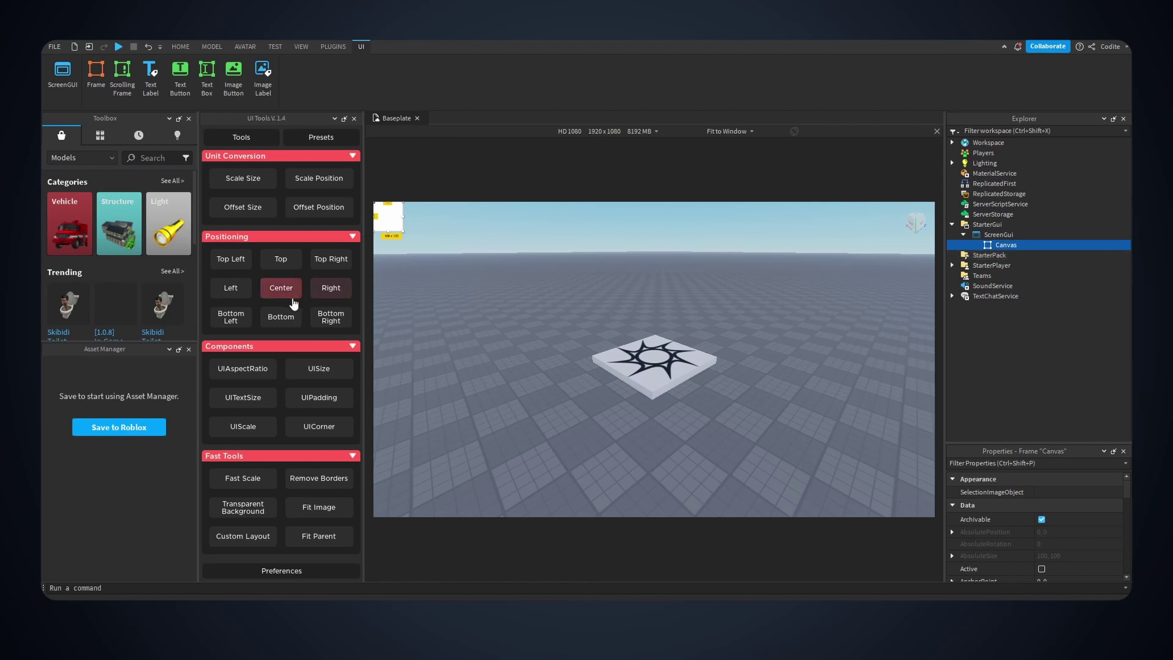
Step: Centre Canvas, set its AnchorPoint to 0.5, 0.5, and make it fill the screen
left_click(286, 292)
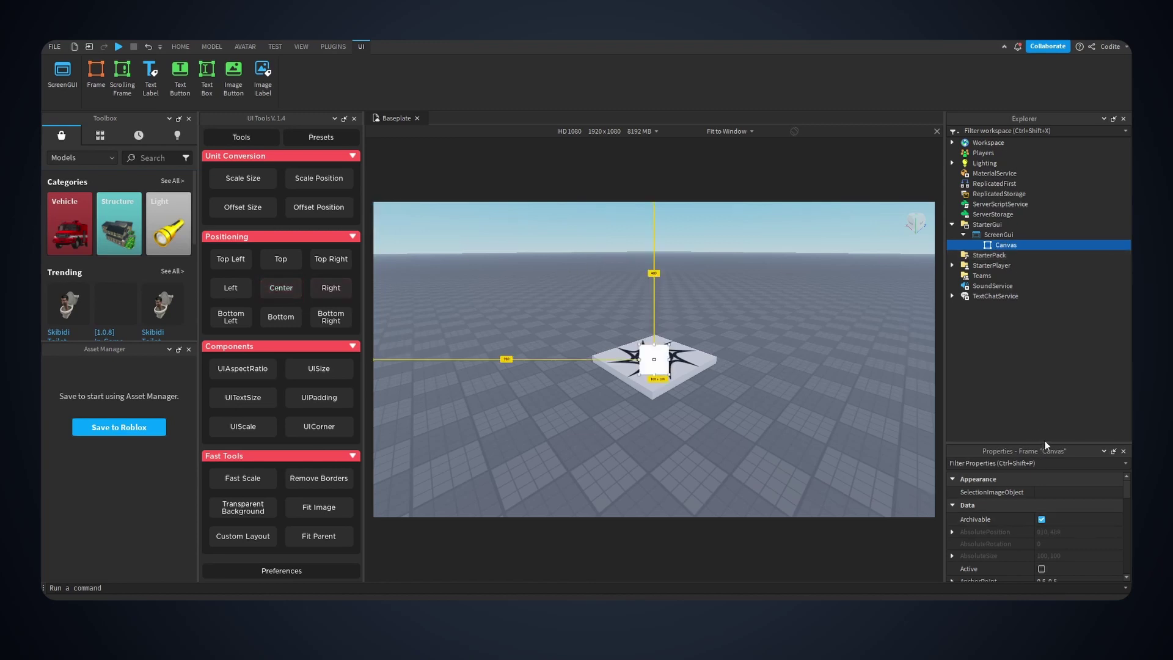
left_click_drag(1043, 441, 1041, 299)
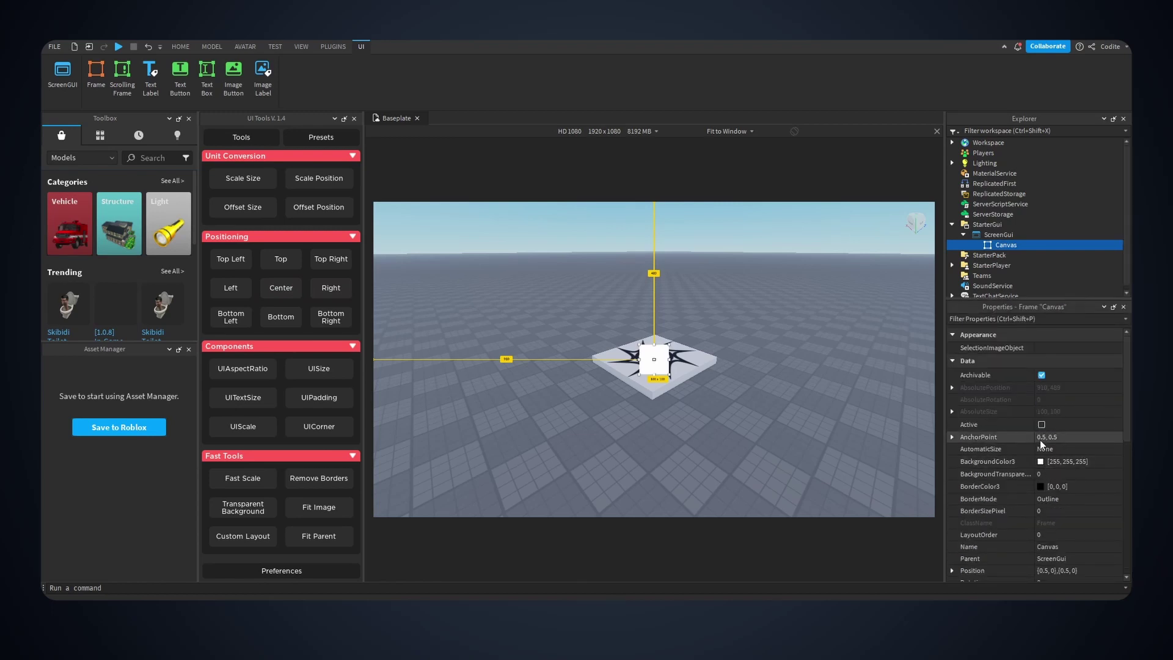
left_click(951, 437)
left_click(1075, 448)
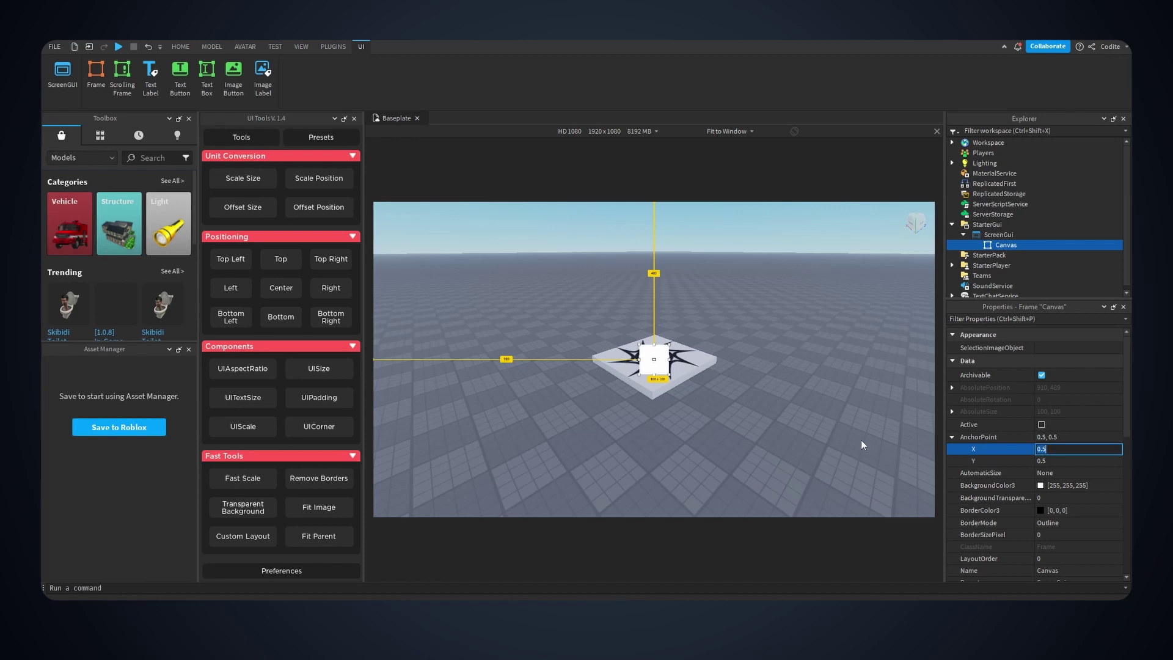
left_click(951, 437)
left_click(337, 538)
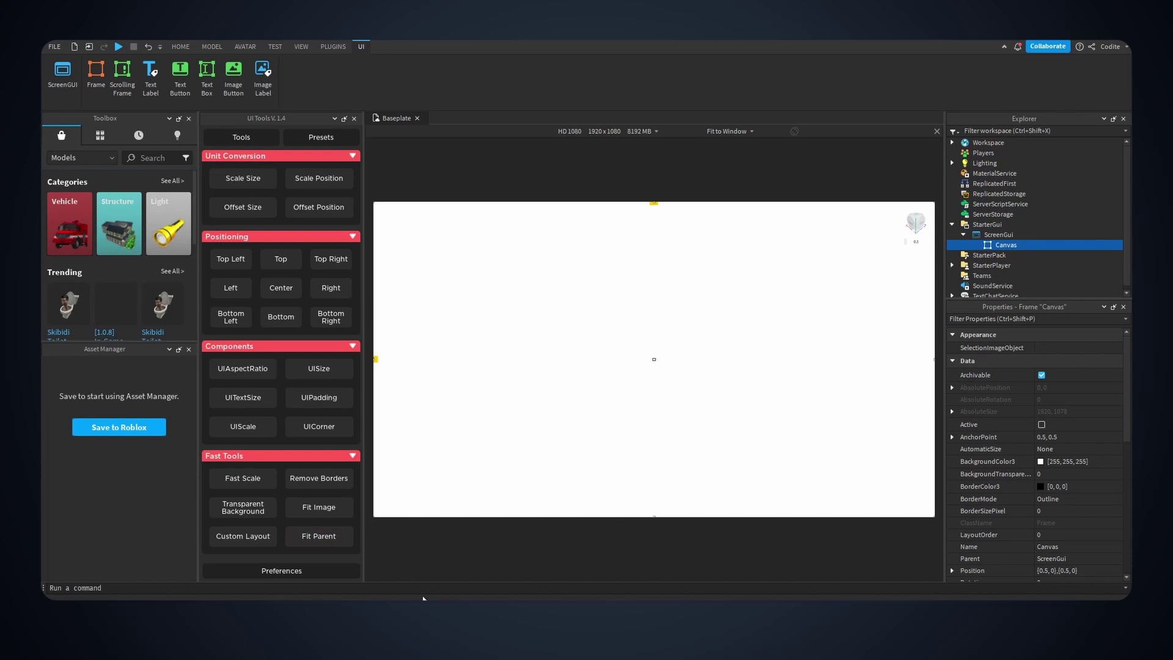
Step: Remove the Canvas border, make its background fully transparent, and check its Size and Position
left_click(329, 480)
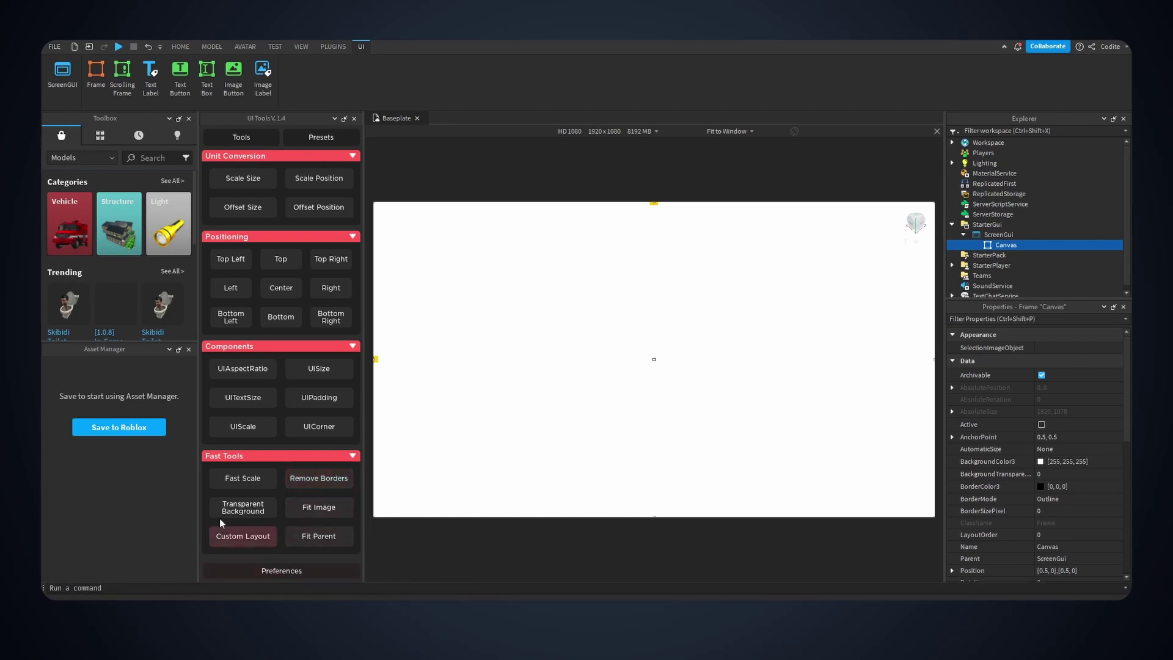
left_click(254, 511)
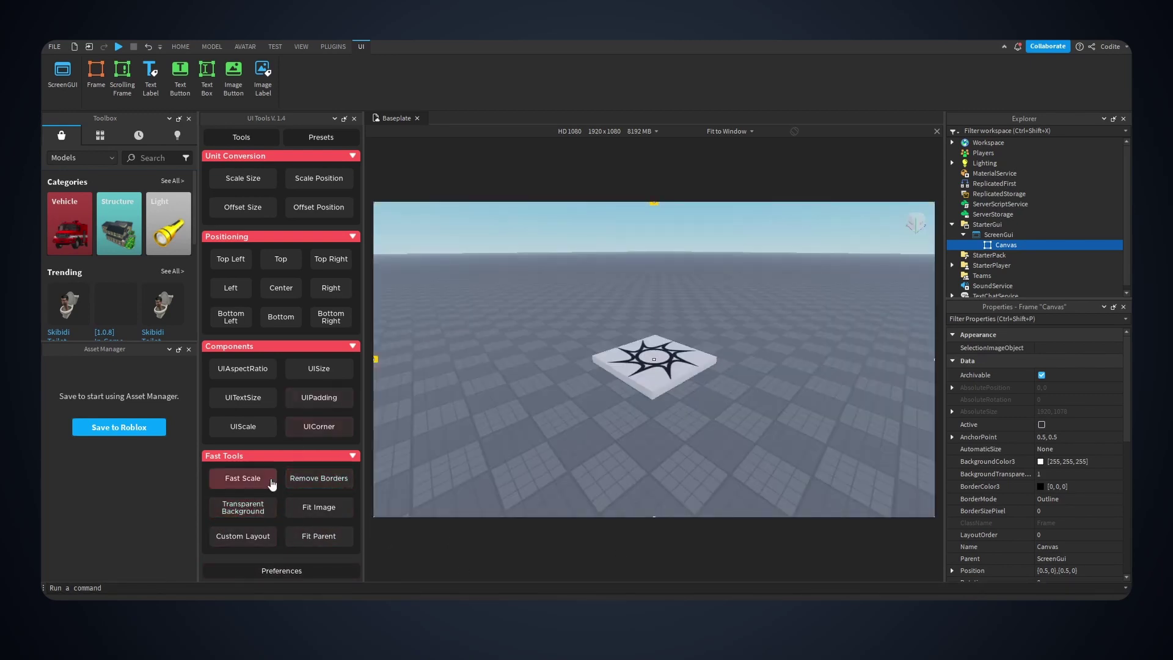
scroll(1036, 481, "down", 5)
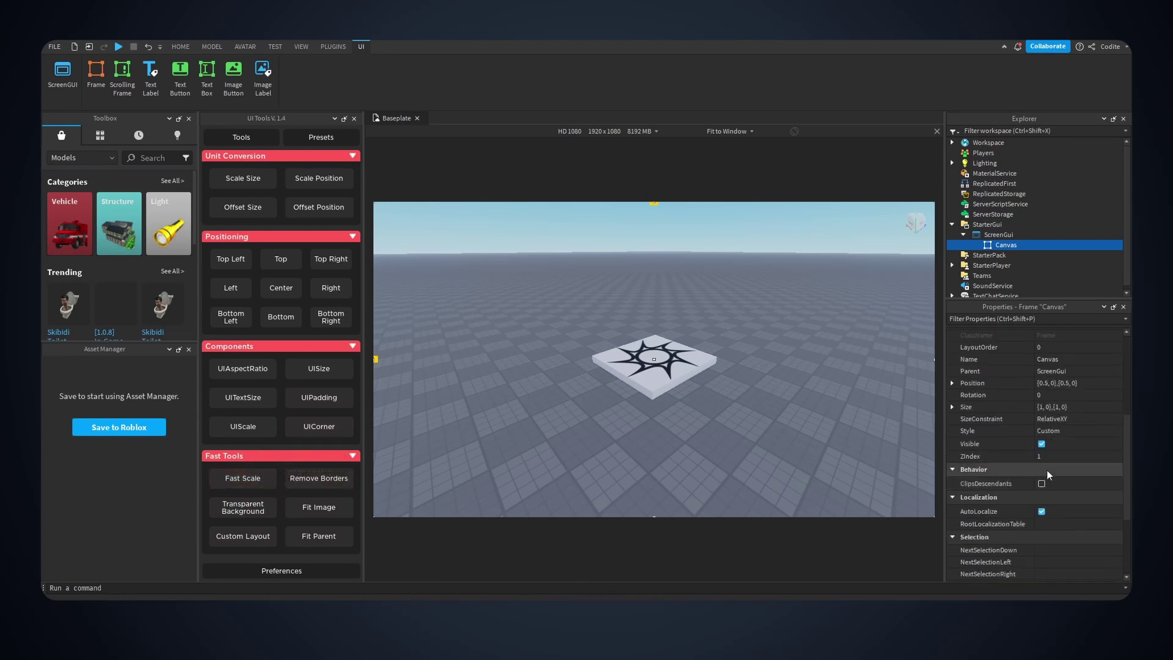
left_click(959, 407)
left_click(952, 383)
left_click(952, 431)
left_click(952, 430)
left_click(952, 383)
Step: Convert Canvas to scale with a UIAspectRatioConstraint (AspectRatio 1.781) and reselect Canvas
left_click(252, 493)
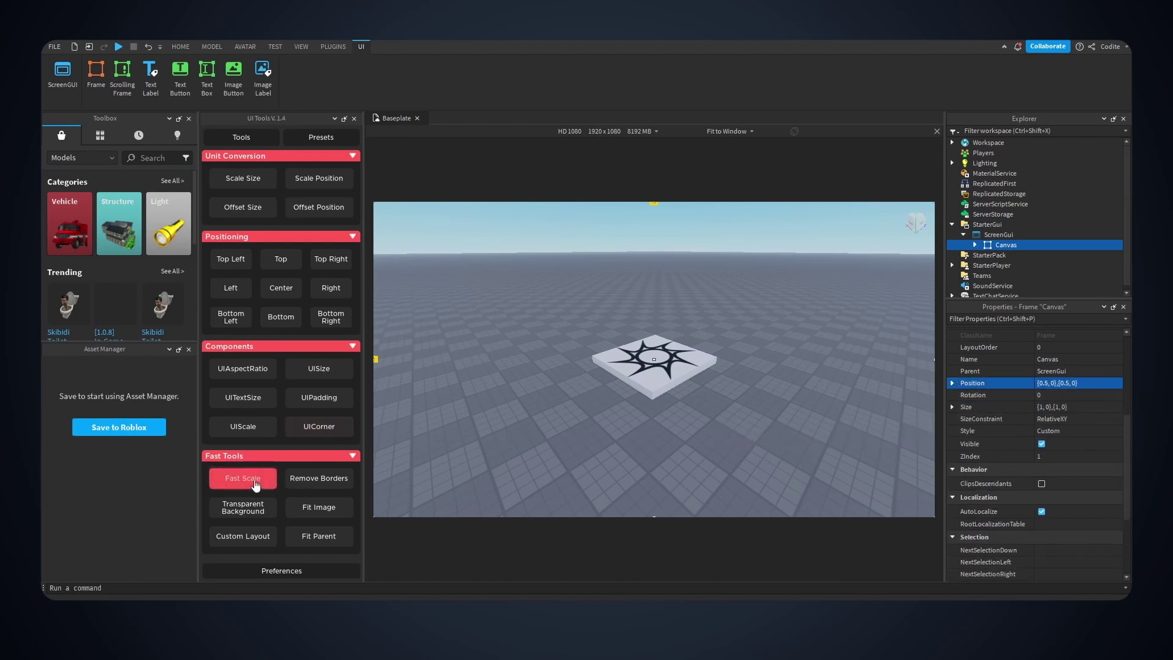
left_click(974, 245)
left_click(1023, 259)
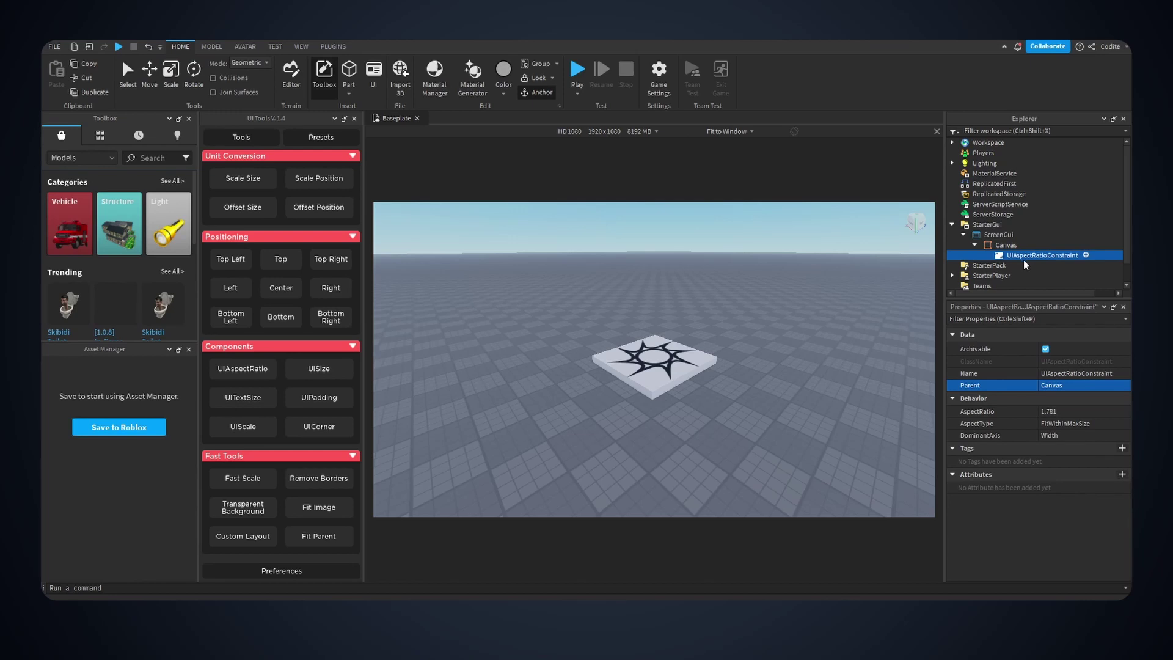
left_click(976, 245)
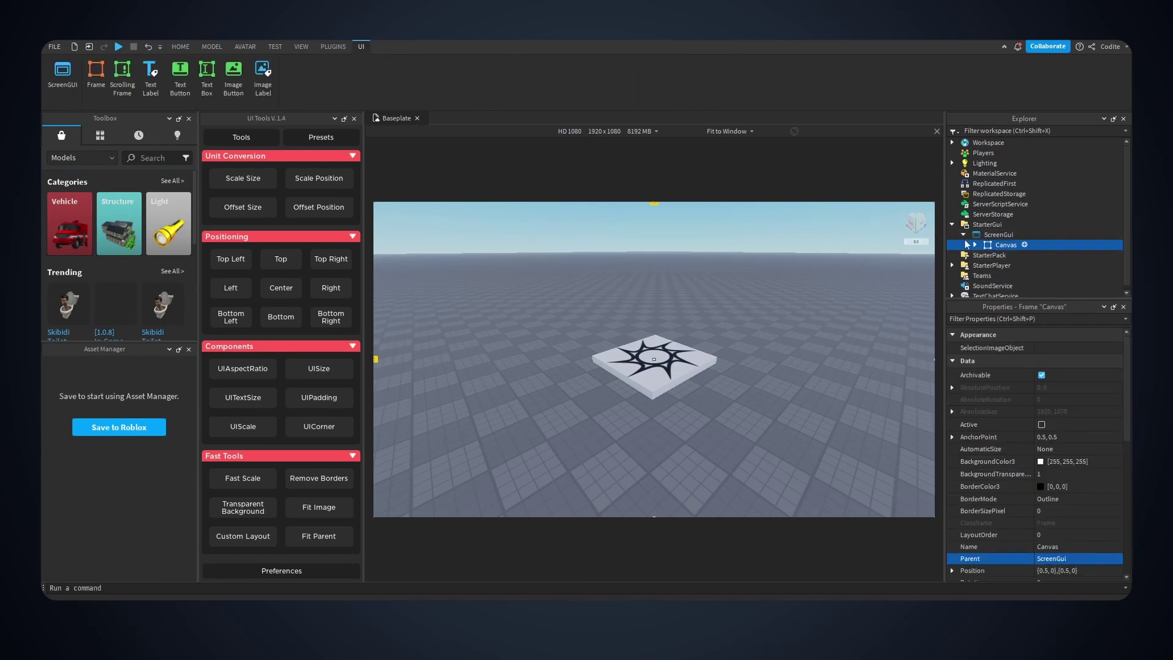
left_click(1002, 235)
left_click(1000, 245)
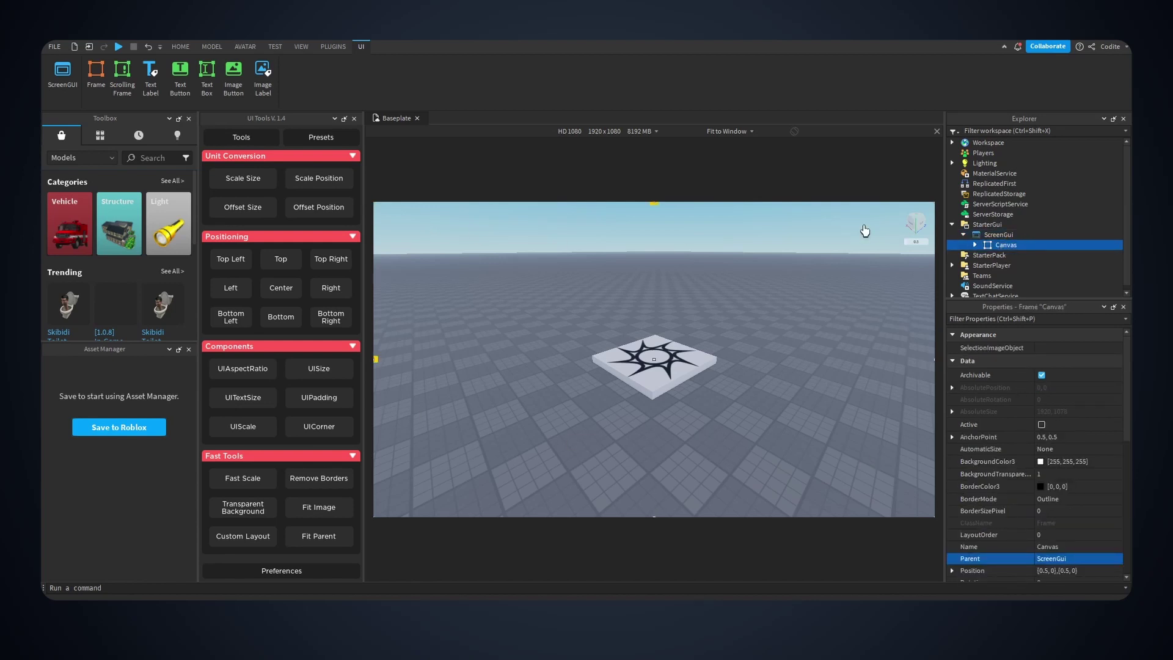
Step: Expand Canvas, drag its white square frame toward the centre, and toggle Canvas visibility
double_click(1020, 247)
left_click(1010, 268)
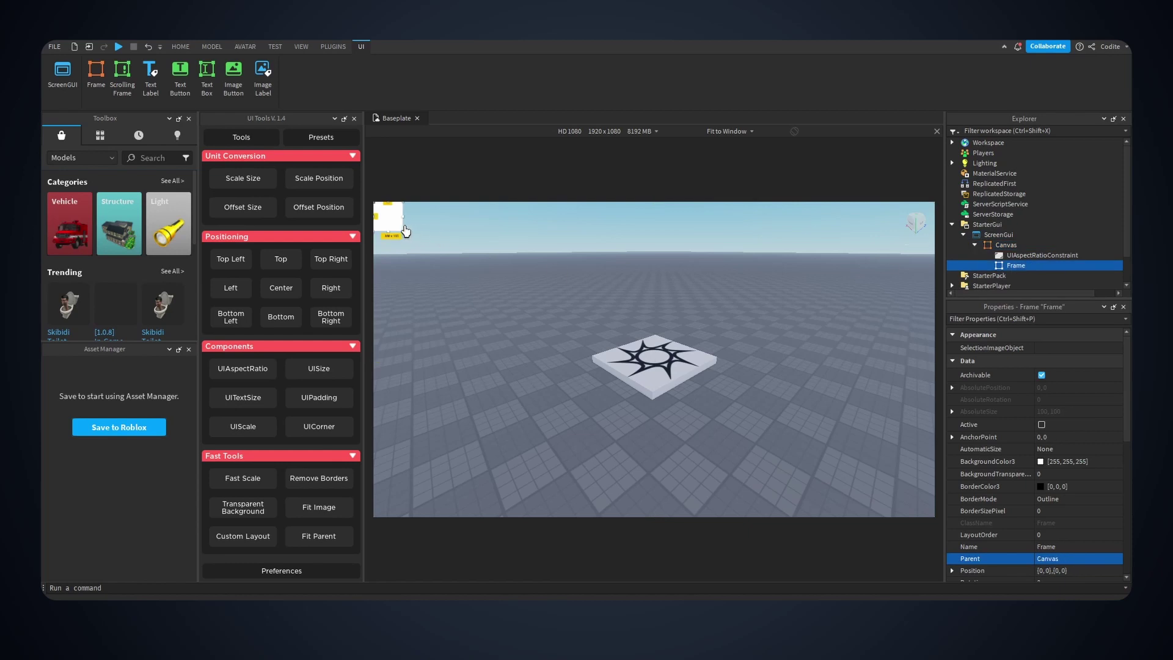
left_click_drag(396, 223, 625, 324)
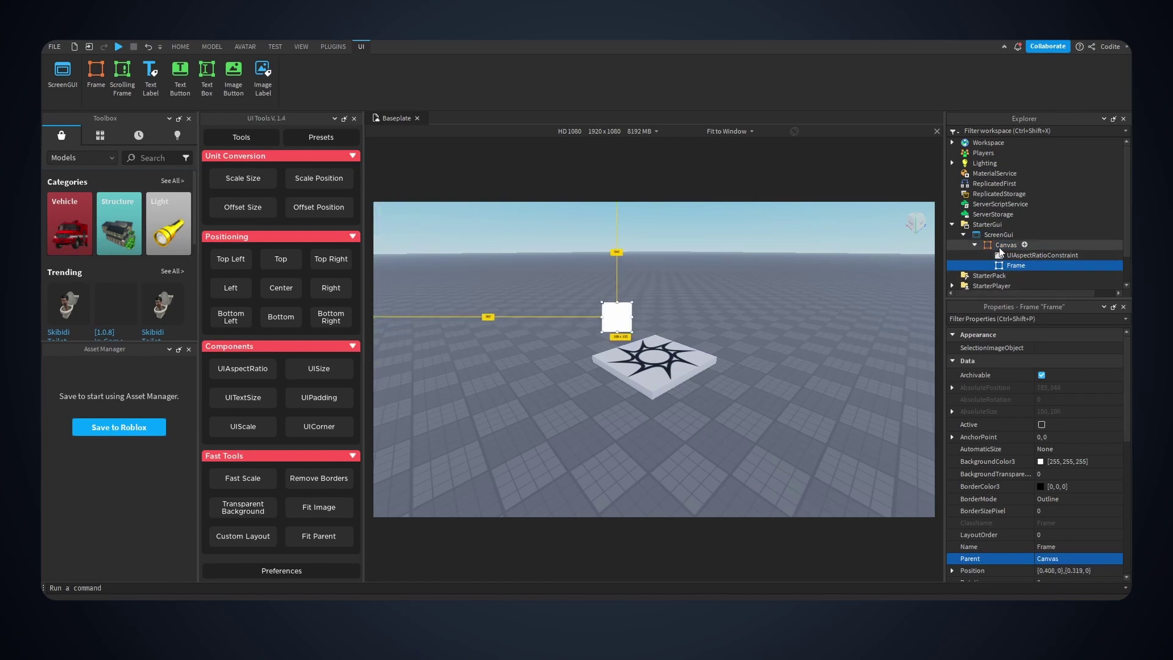
left_click(1004, 245)
scroll(1062, 496, "down", 4)
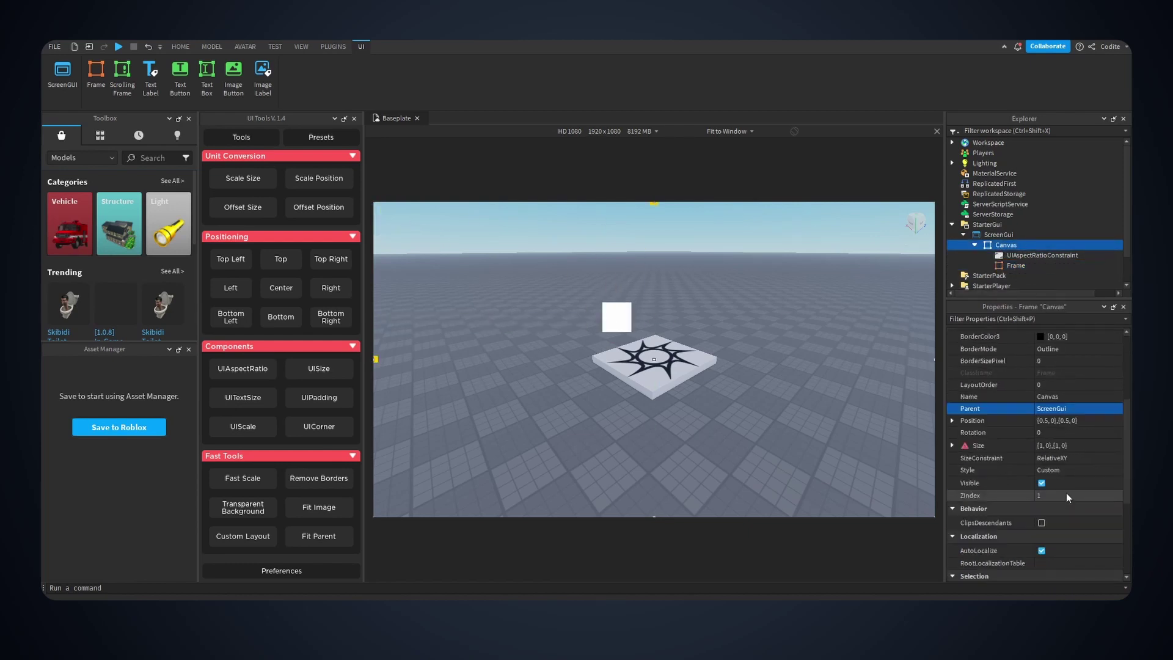
left_click(1041, 482)
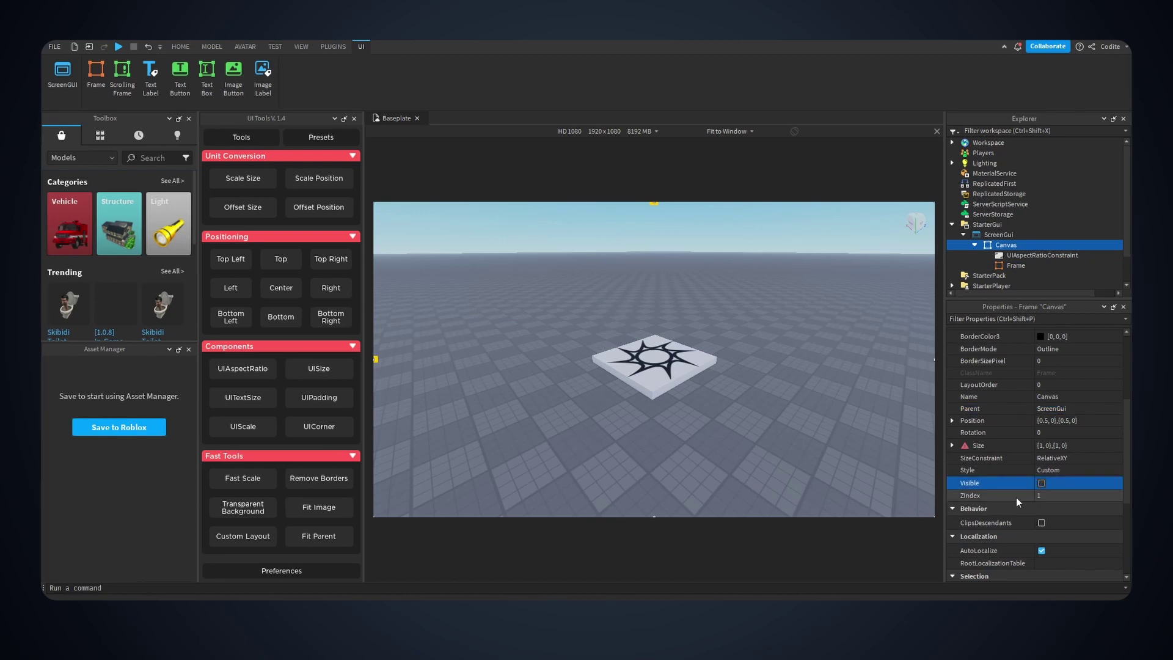
left_click(1041, 483)
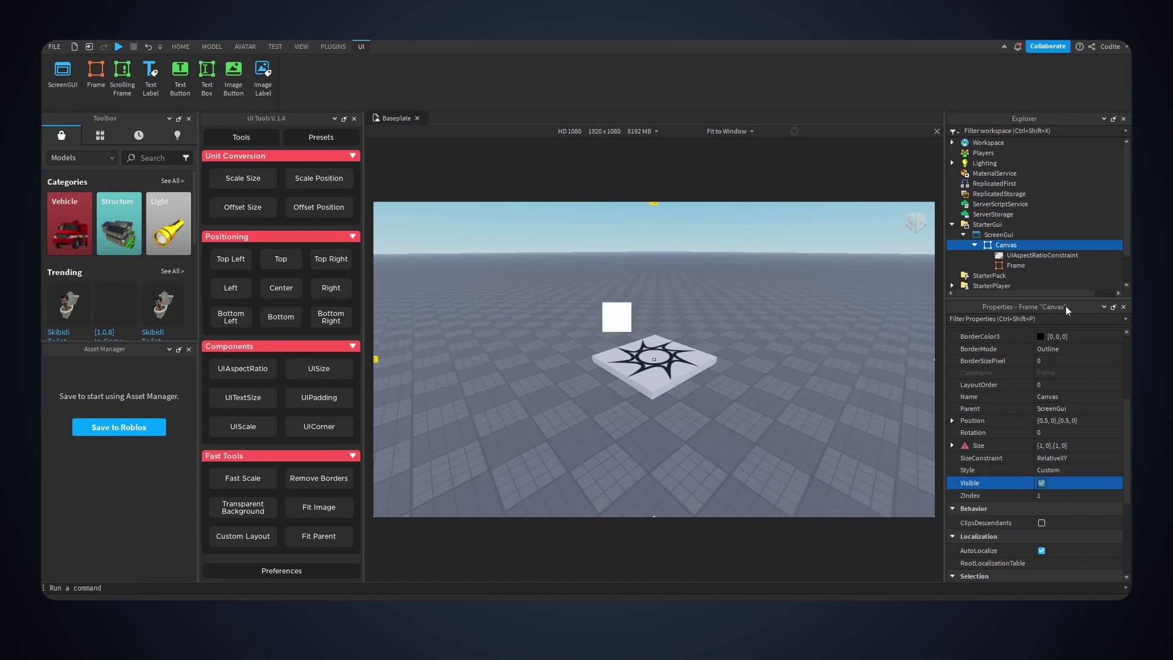
Step: Replace the old square with a new centred Frame in Canvas named Main
left_click(618, 322)
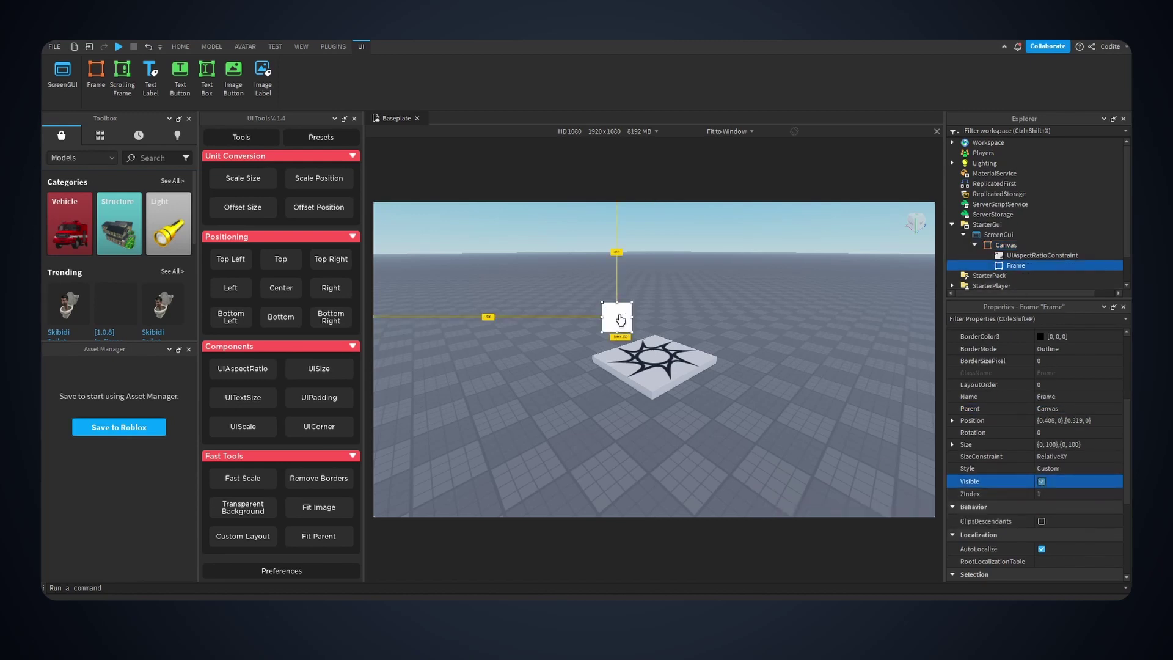
key("Delete")
left_click(1021, 245)
left_click(987, 274)
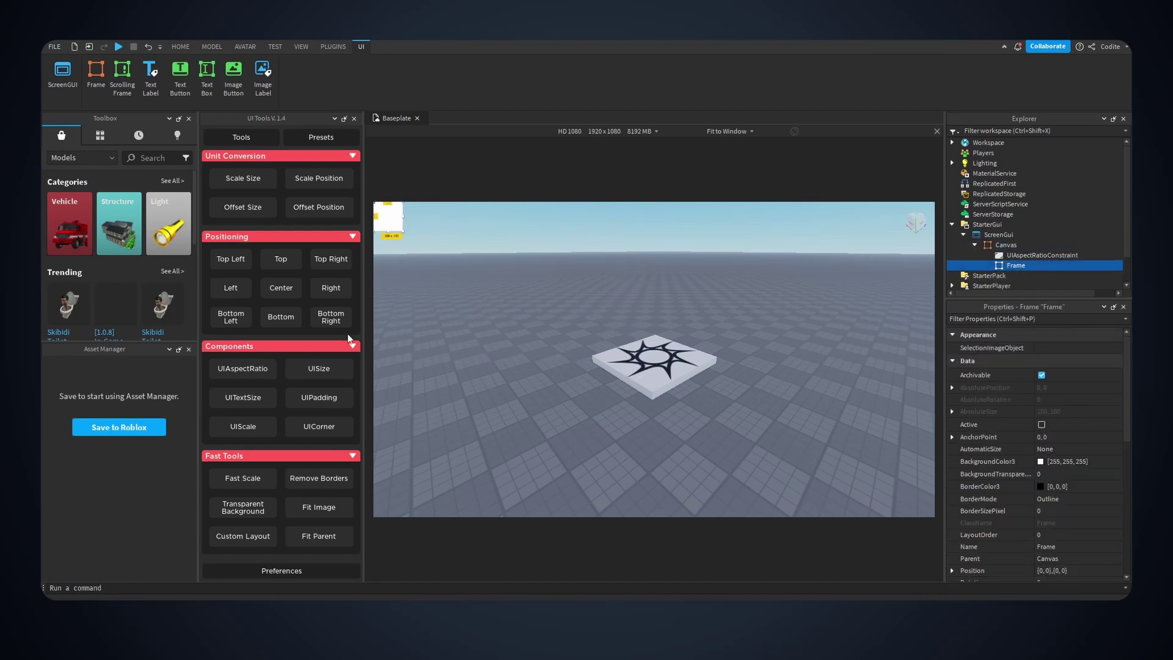
left_click(299, 298)
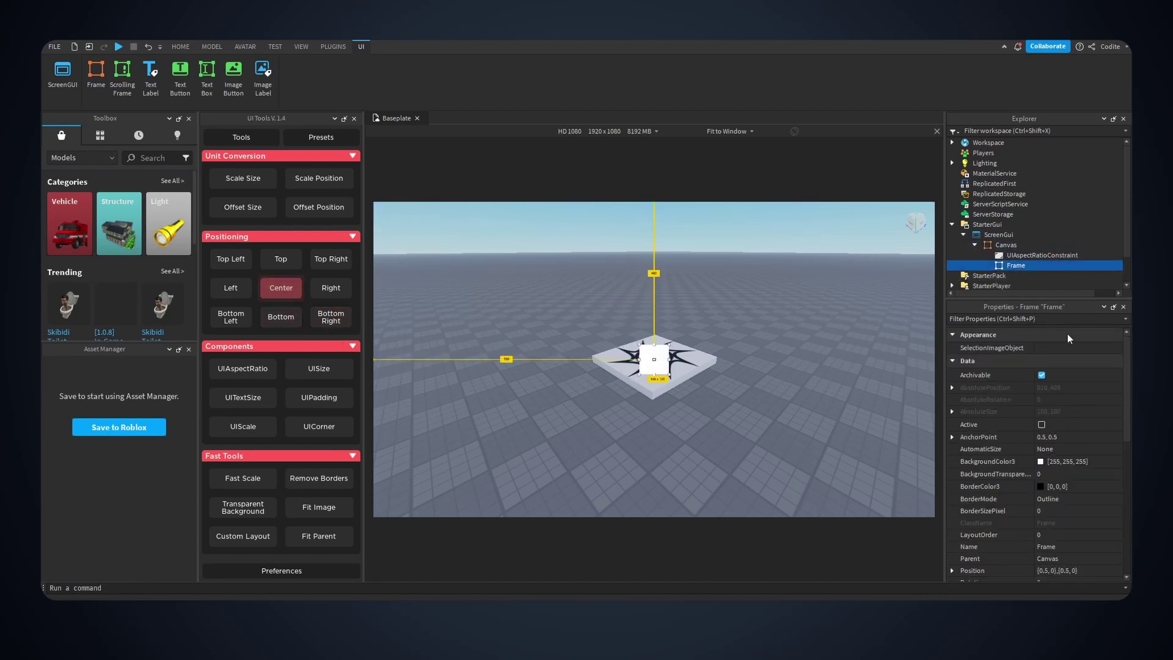
double_click(1022, 266)
type("Main")
key("Return")
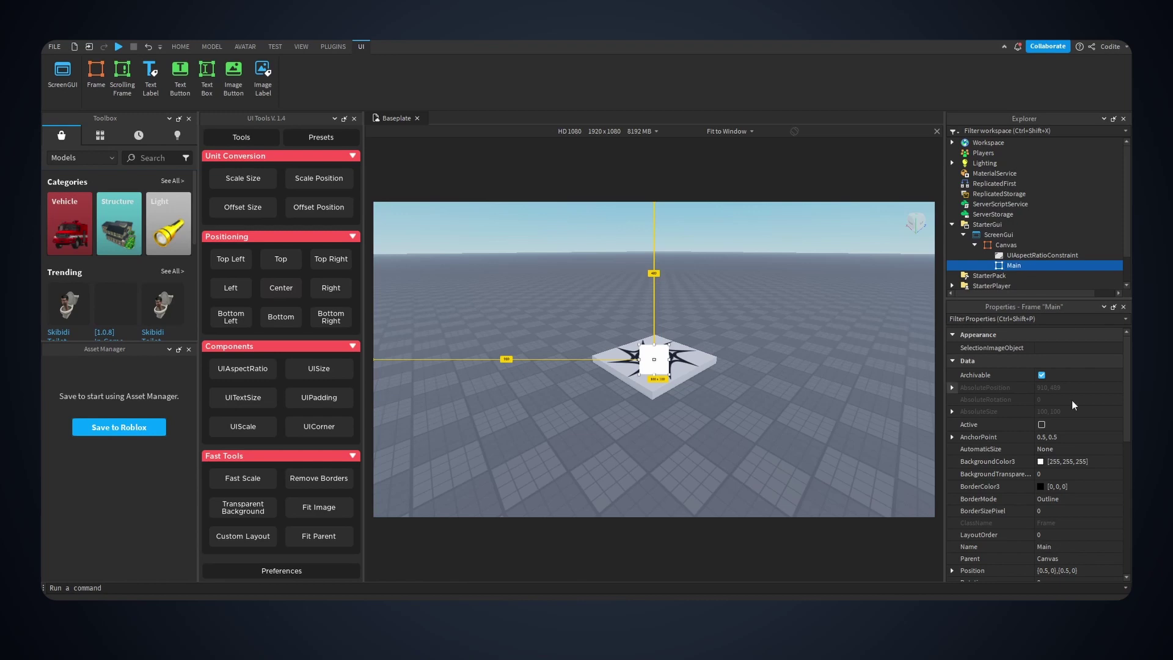
Step: Give Main a 26, 26, 26 dark grey background, widen it, and re-centre it
left_click(1042, 462)
left_click_drag(664, 205, 989, 256)
left_click(1040, 388)
left_click_drag(1040, 388, 1042, 377)
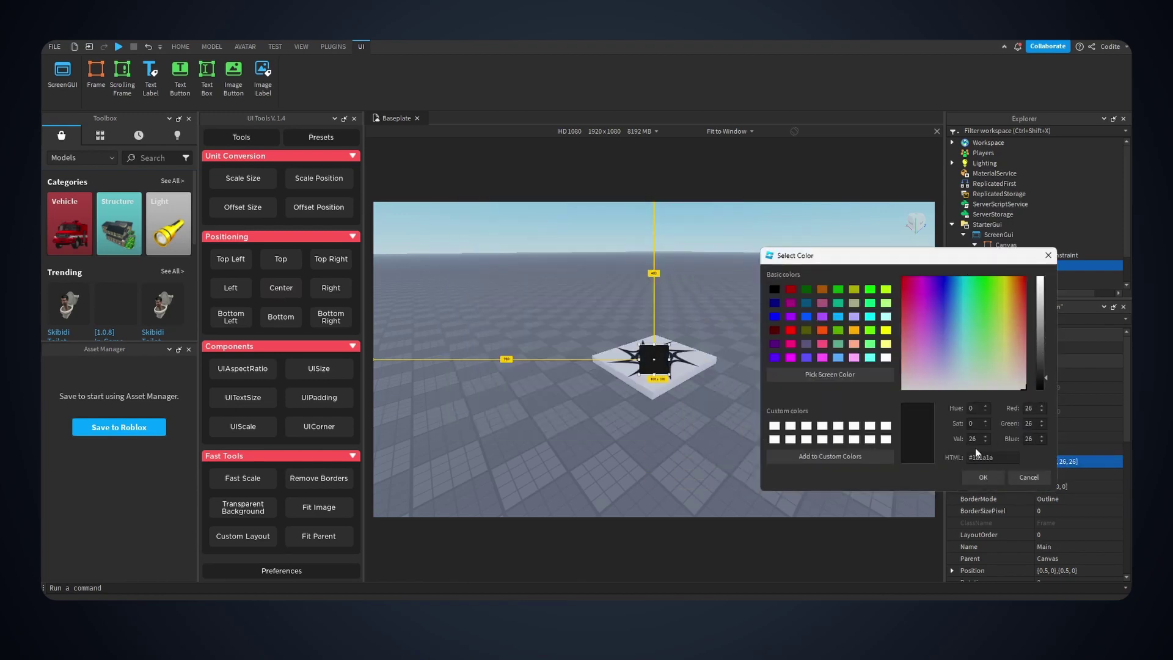
left_click(983, 477)
left_click_drag(666, 360, 785, 409)
left_click(281, 287)
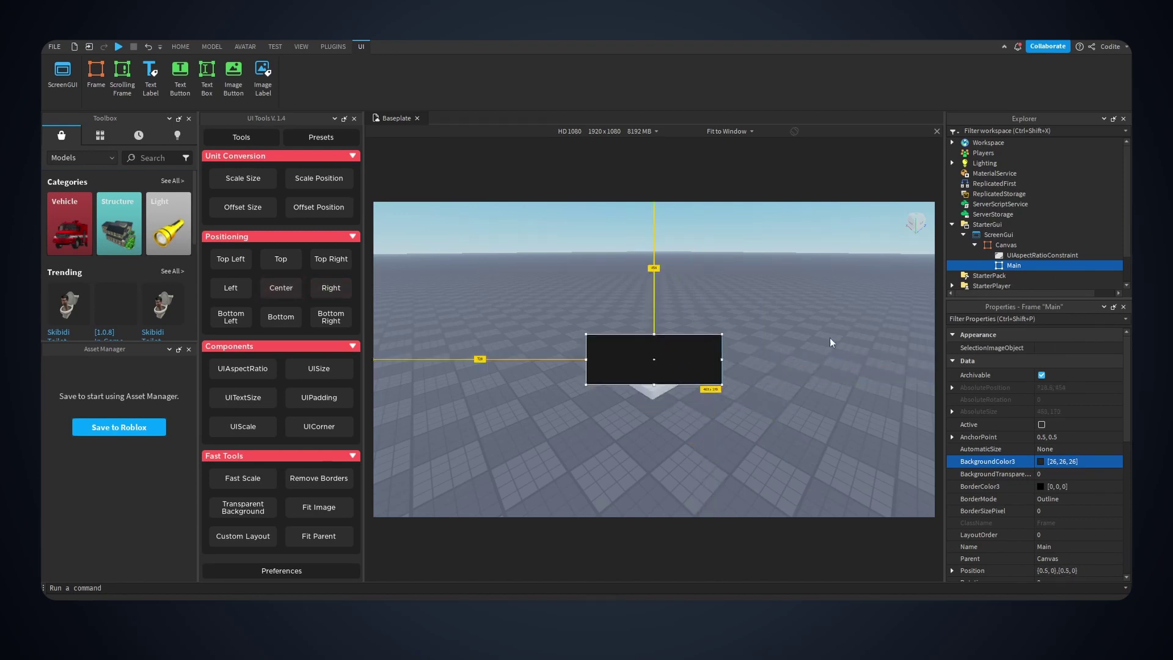
Step: Insert a UICorner into Main with a corner radius scale of 0.2
left_click(1029, 266)
type("corner")
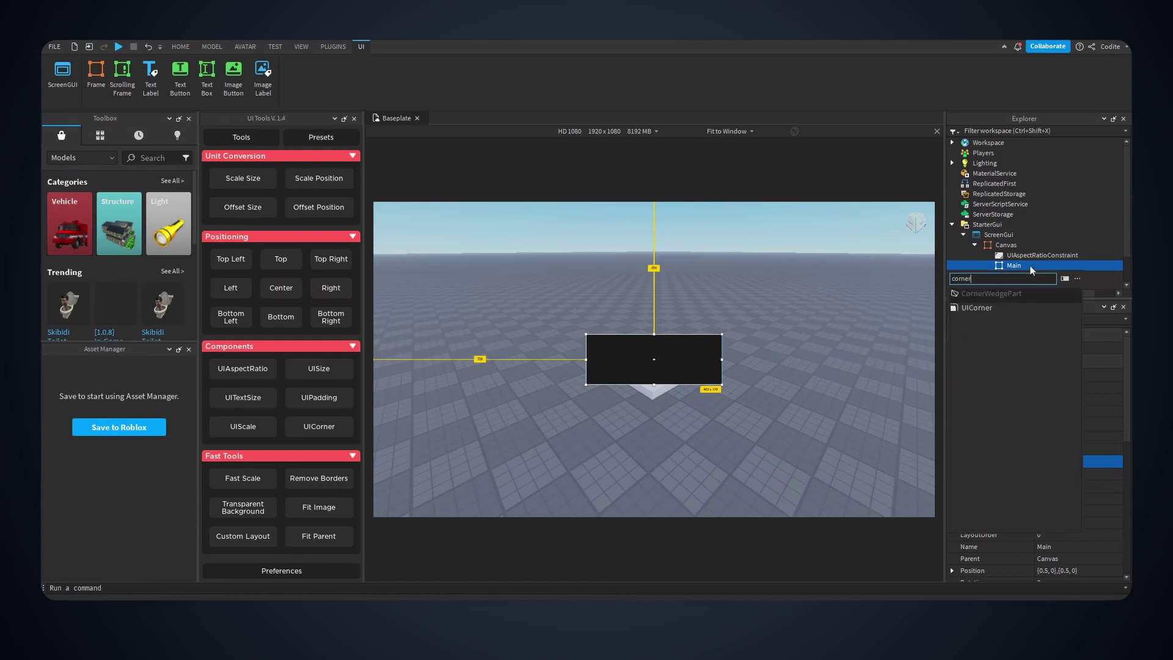
key("Return")
left_click(1023, 277)
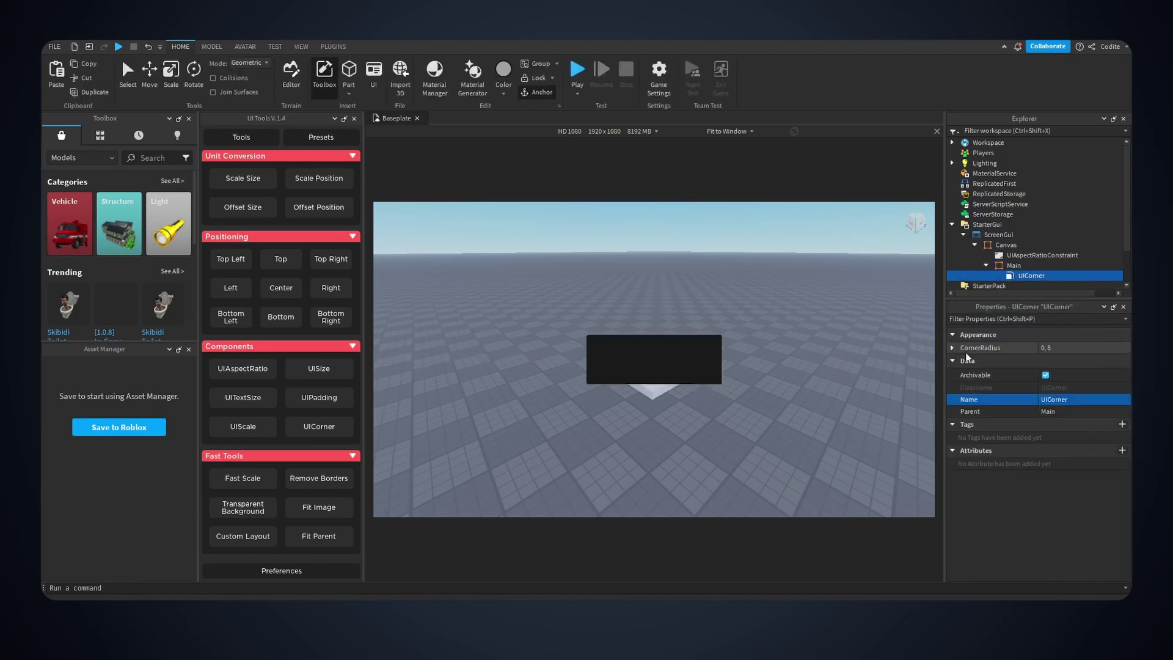
left_click(952, 348)
left_click(1081, 361)
type(".2")
key("Return")
Step: Adjust the UICorner's CornerRadius to scale 0.125 and offset 0
scroll(1043, 246, "down", 1)
left_click(1089, 372)
type("0")
key("Return")
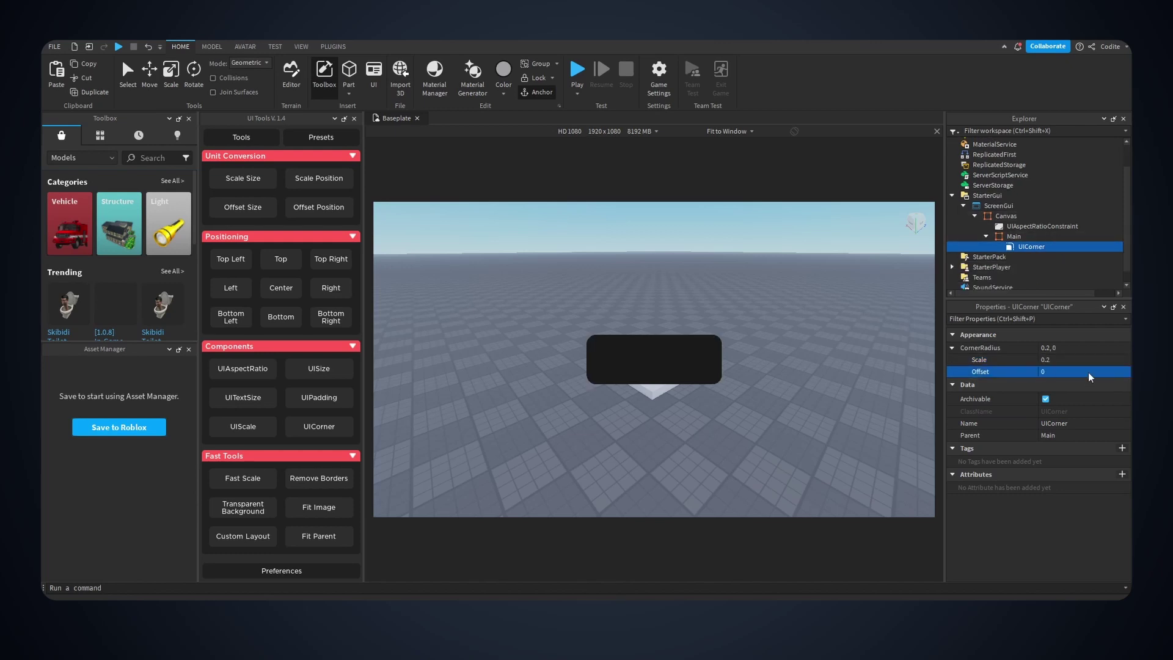
left_click(1108, 362)
type(".1")
key("Return")
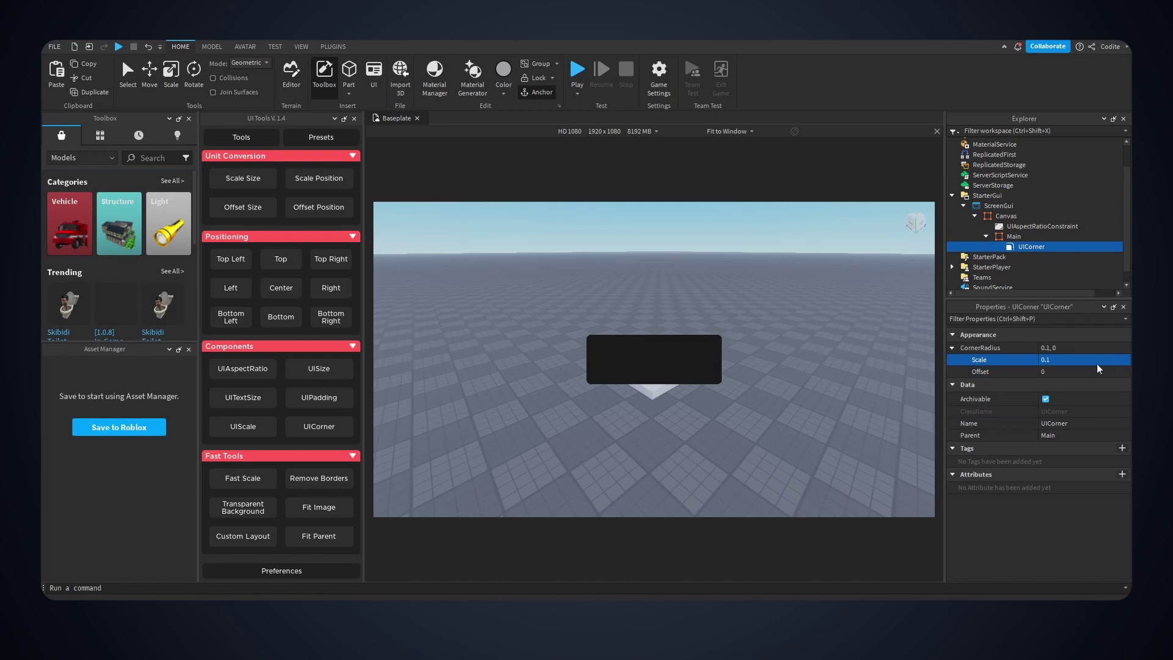
left_click(1098, 365)
type(".125")
key("Return")
Step: Set Main's Size to {0,463},{0,170}
left_click(1013, 236)
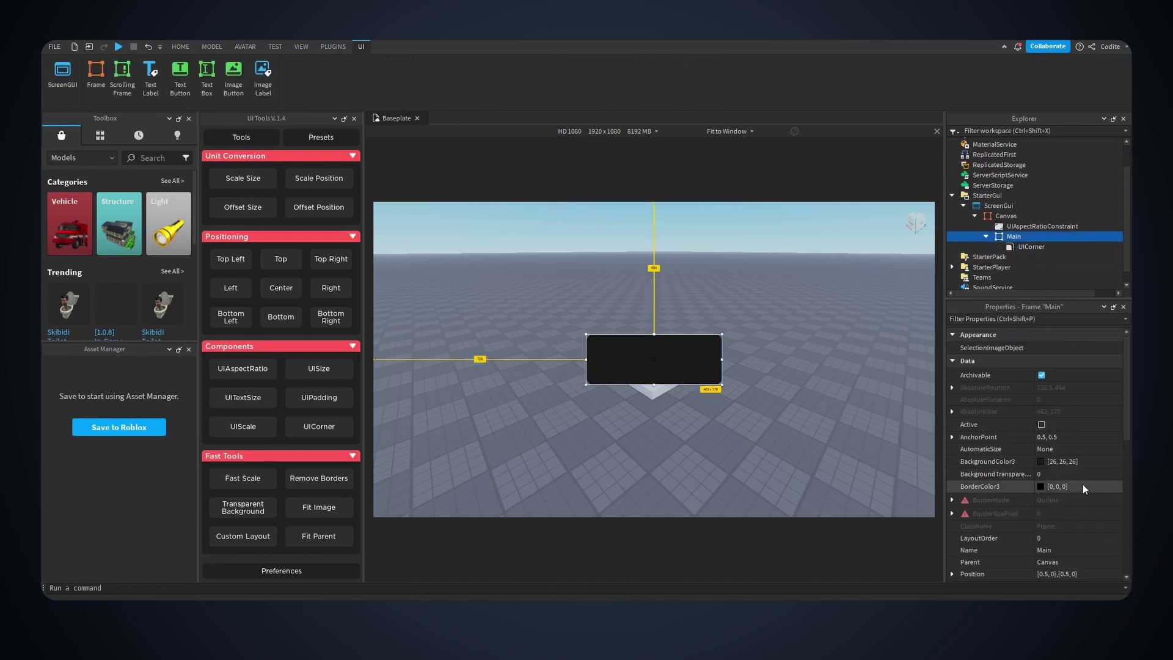
left_click(952, 485)
left_click(952, 484)
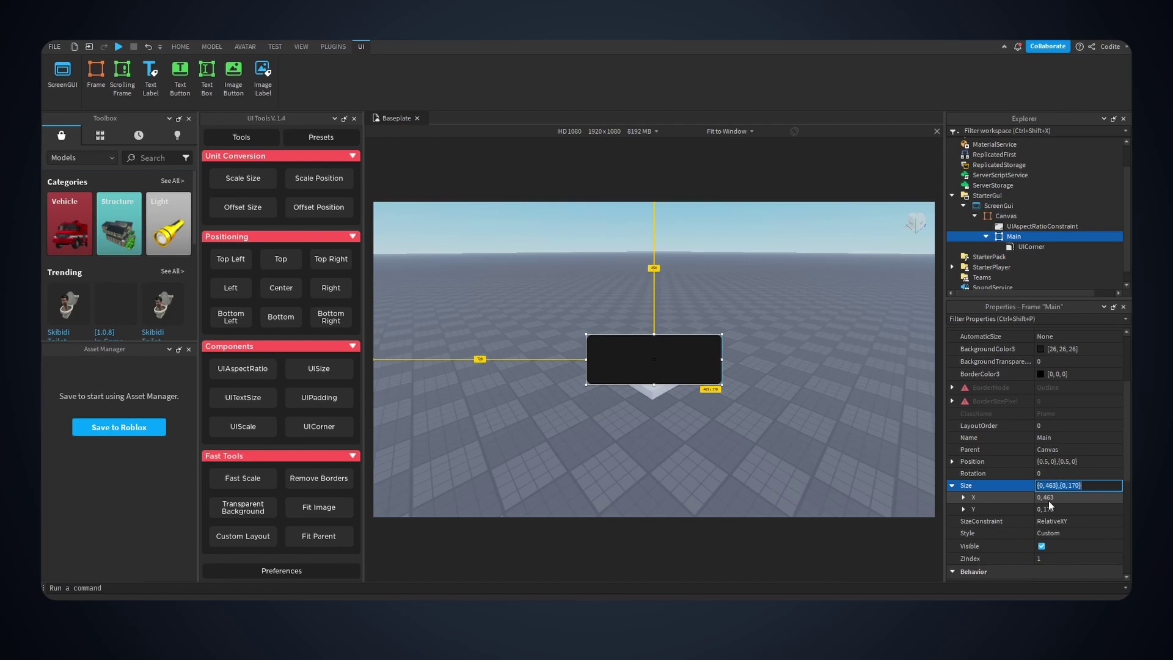
left_click(1080, 484)
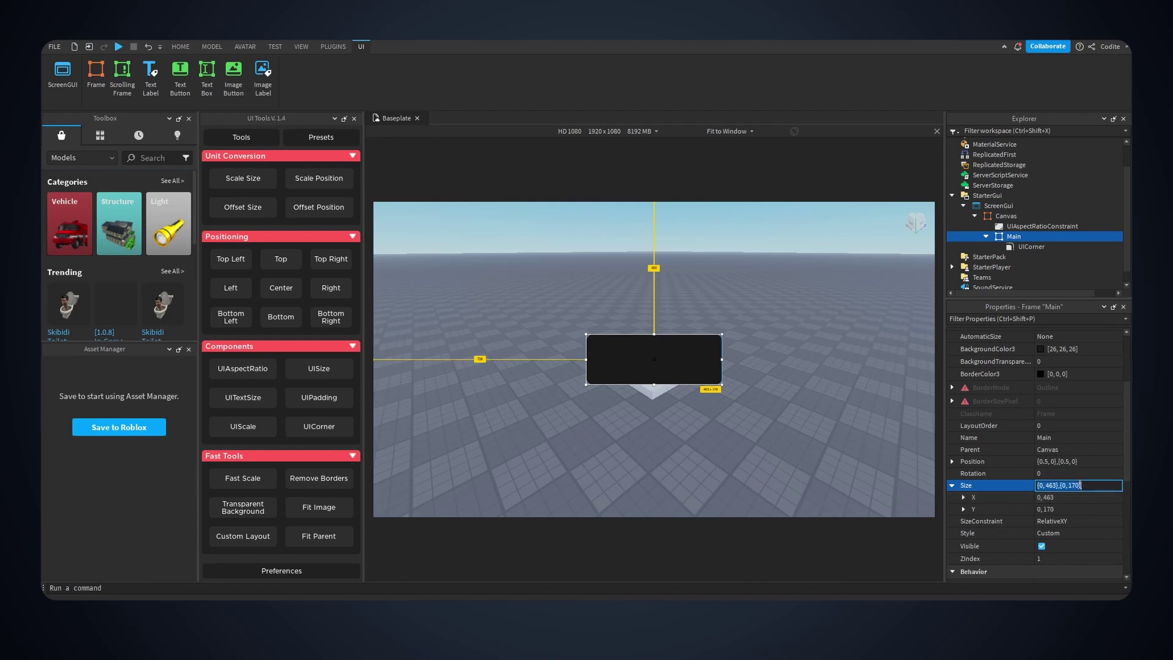
left_click(1009, 239)
left_click(1013, 227)
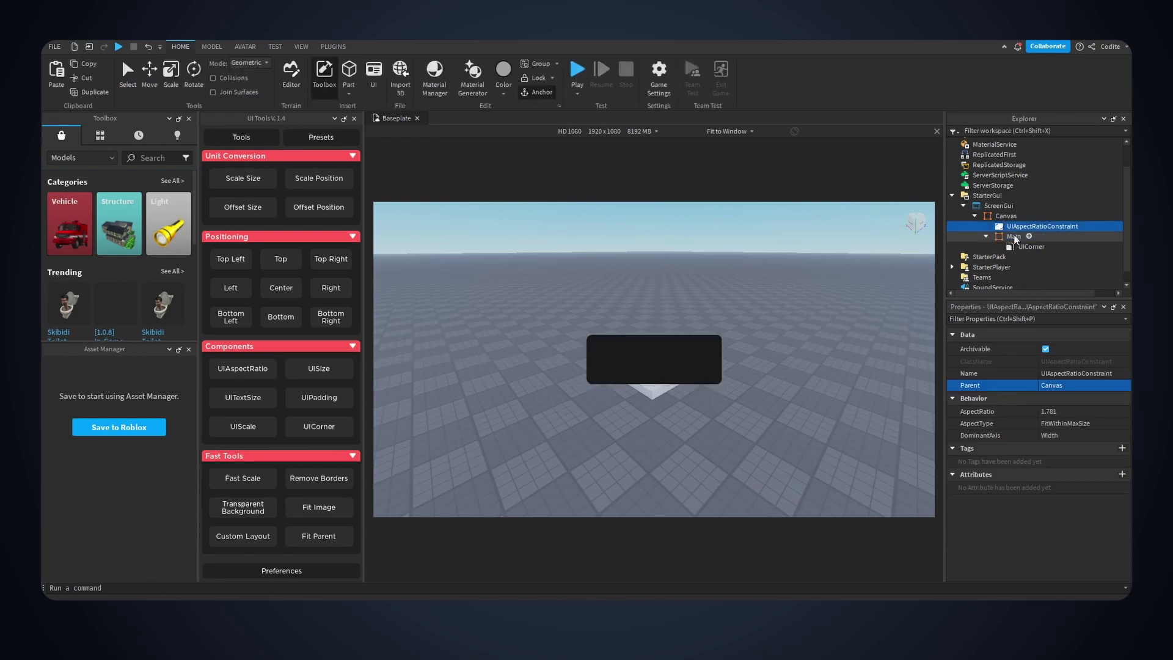
left_click(1013, 236)
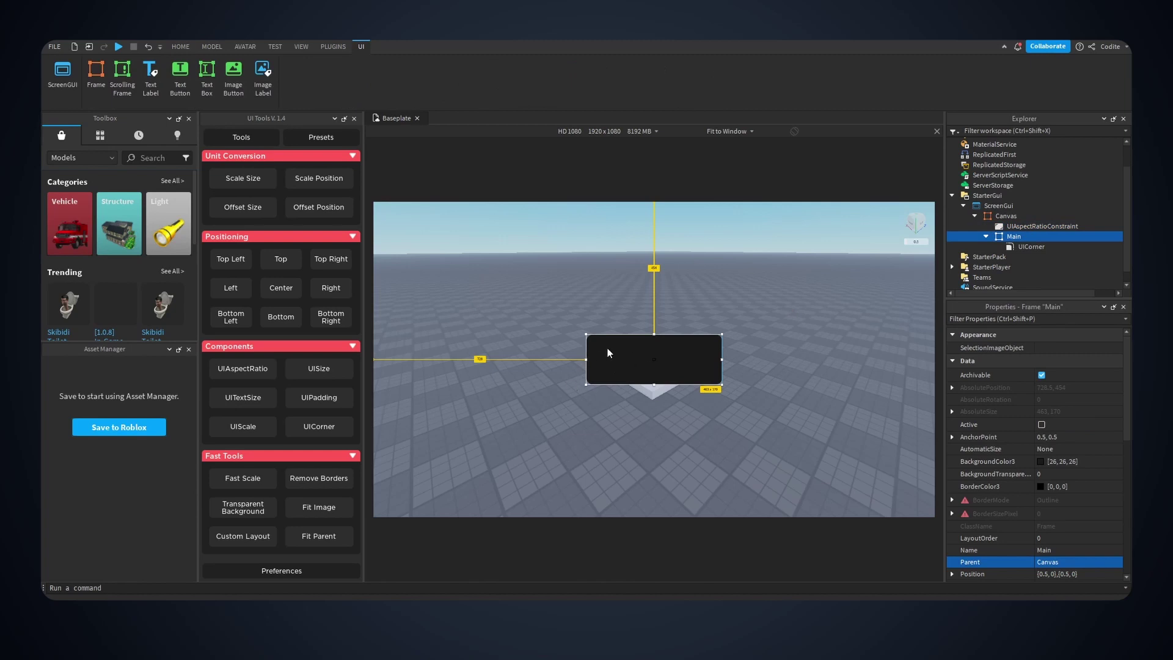
Step: Insert a new Frame into Main and resize it to 108 by 54
mouse_move(1033, 242)
left_click(986, 236)
left_click(1028, 238)
type("frame")
key("Return")
left_click_drag(615, 333, 665, 361)
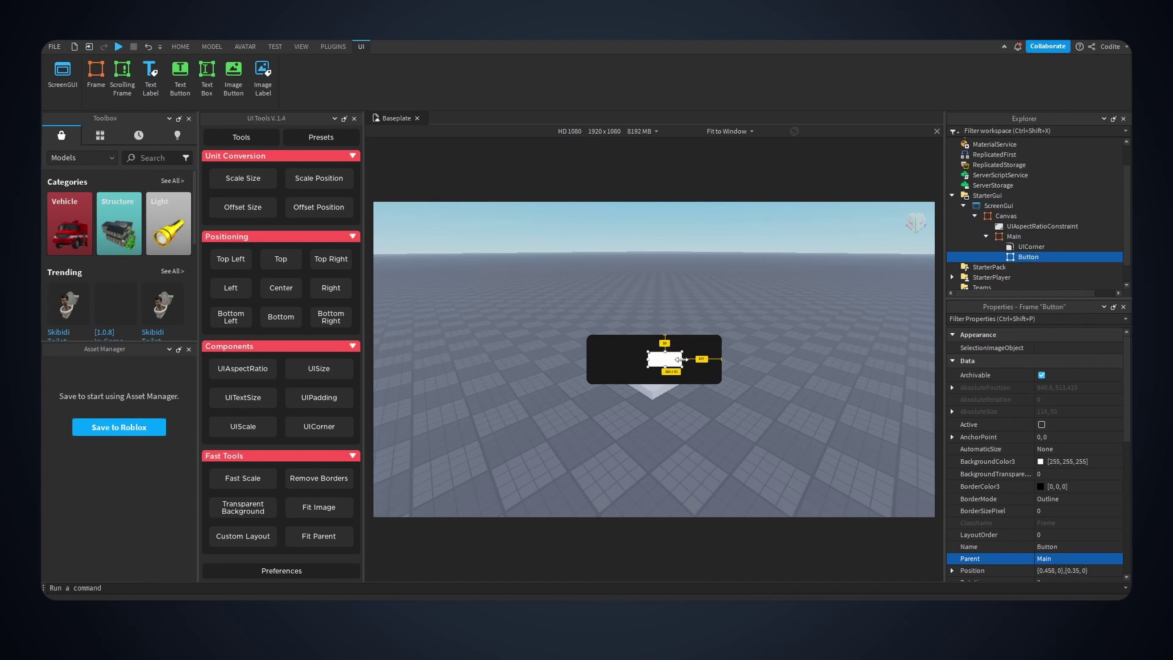
Step: Copy Main's UICorner into the Button frame and set its corner scale to 0.2
left_click(1032, 248)
key("ctrl+c")
left_click(1027, 257)
key("ctrl+shift+v")
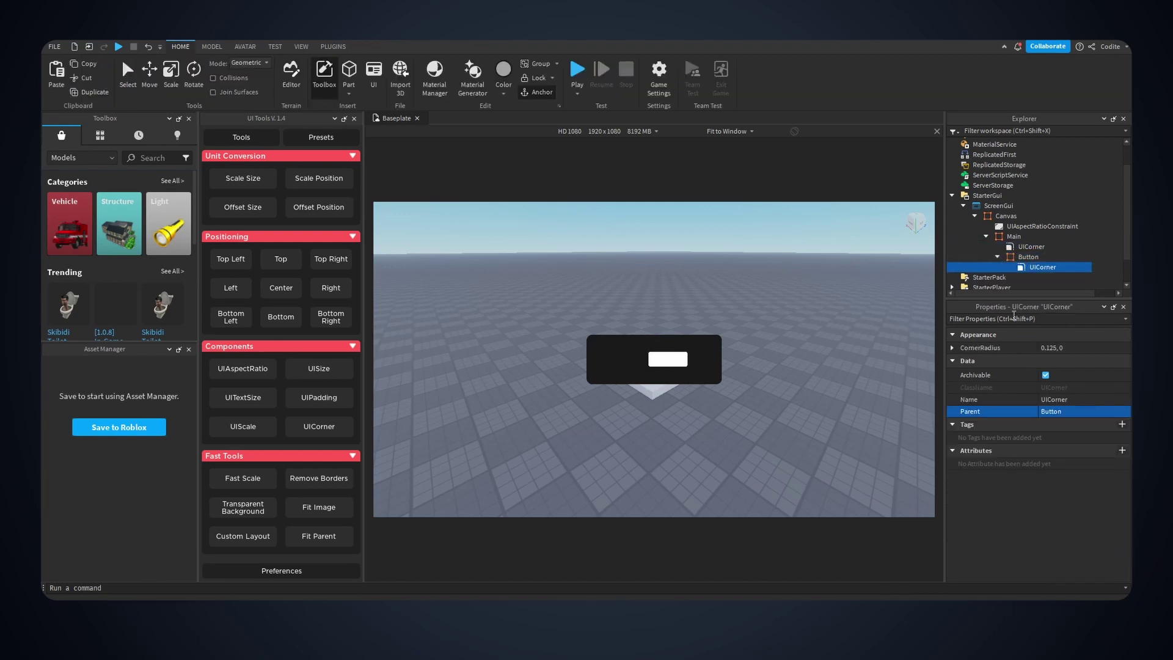
left_click(951, 347)
left_click(1099, 361)
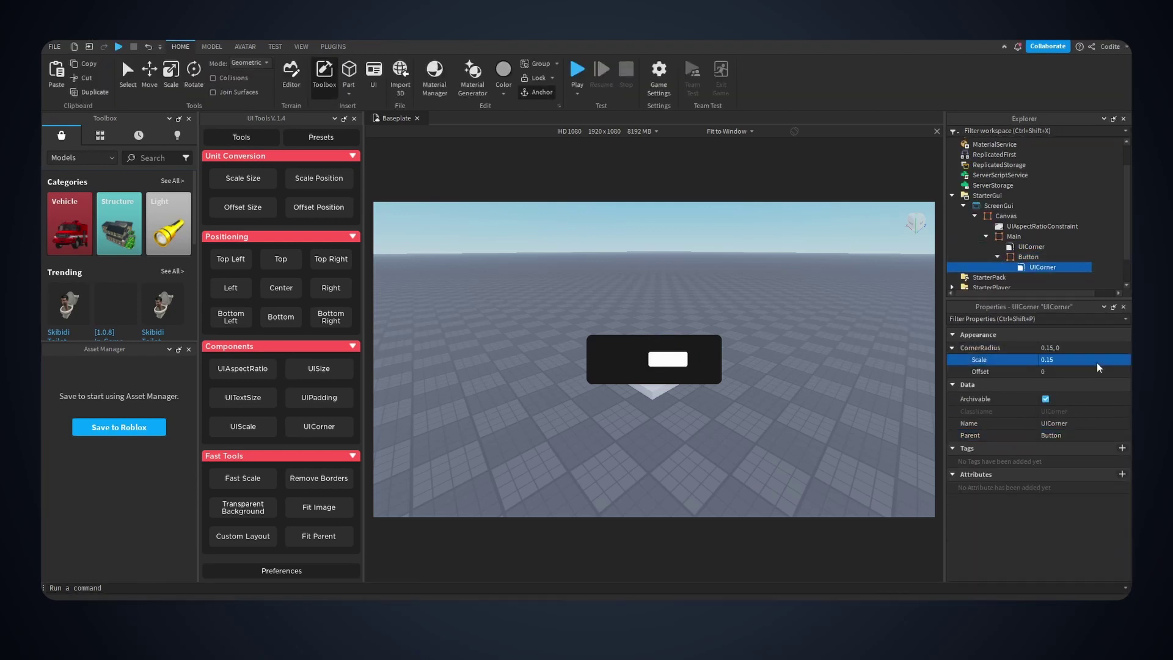
left_click(1094, 362)
type("0.2")
left_click(1028, 256)
left_click(1045, 257)
Step: Add a UIGradient to Button running from green to bright green
type("gradient")
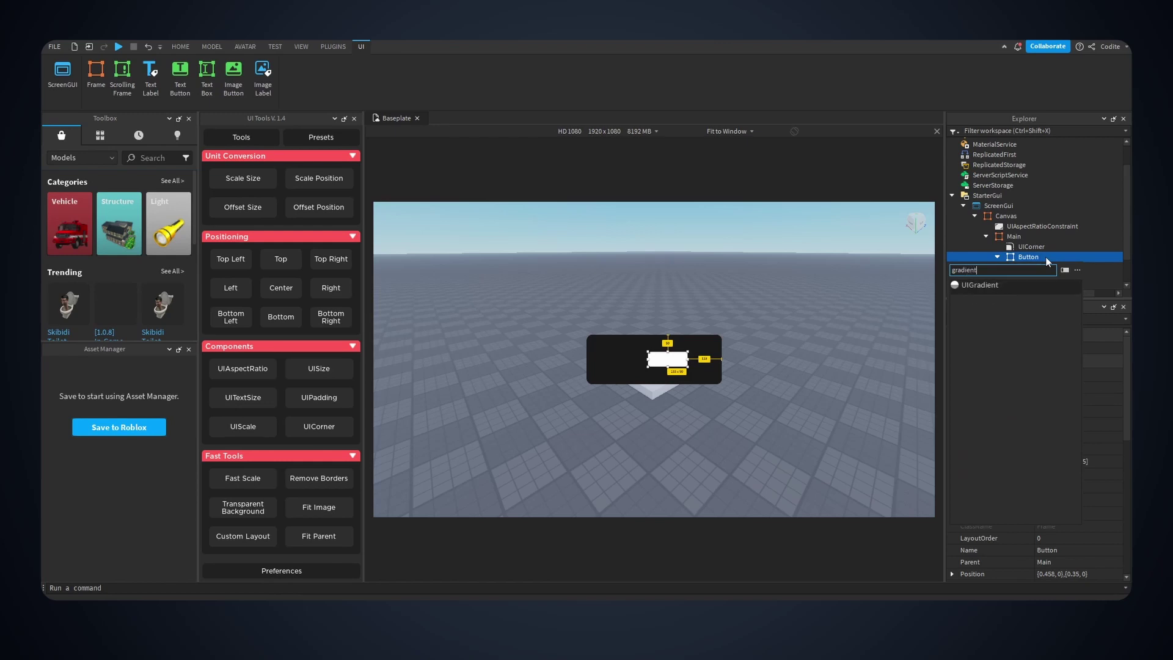
key("Return")
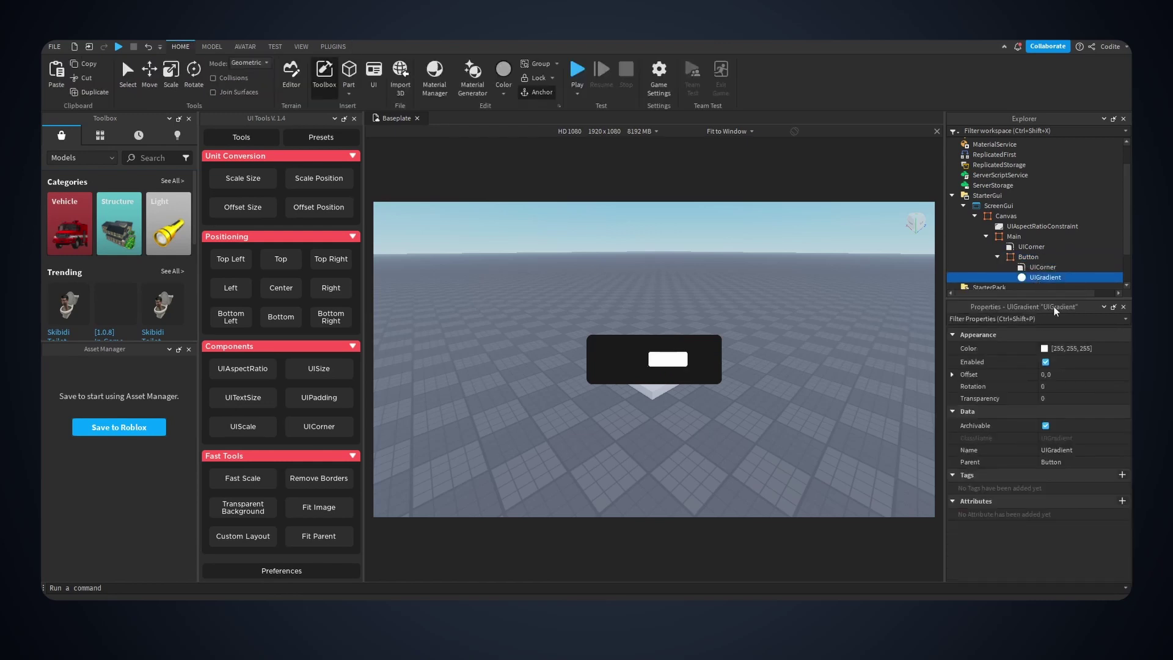
left_click(1055, 348)
left_click(1122, 348)
left_click_drag(706, 308, 649, 226)
left_click(624, 293)
left_click_drag(519, 213, 270, 194)
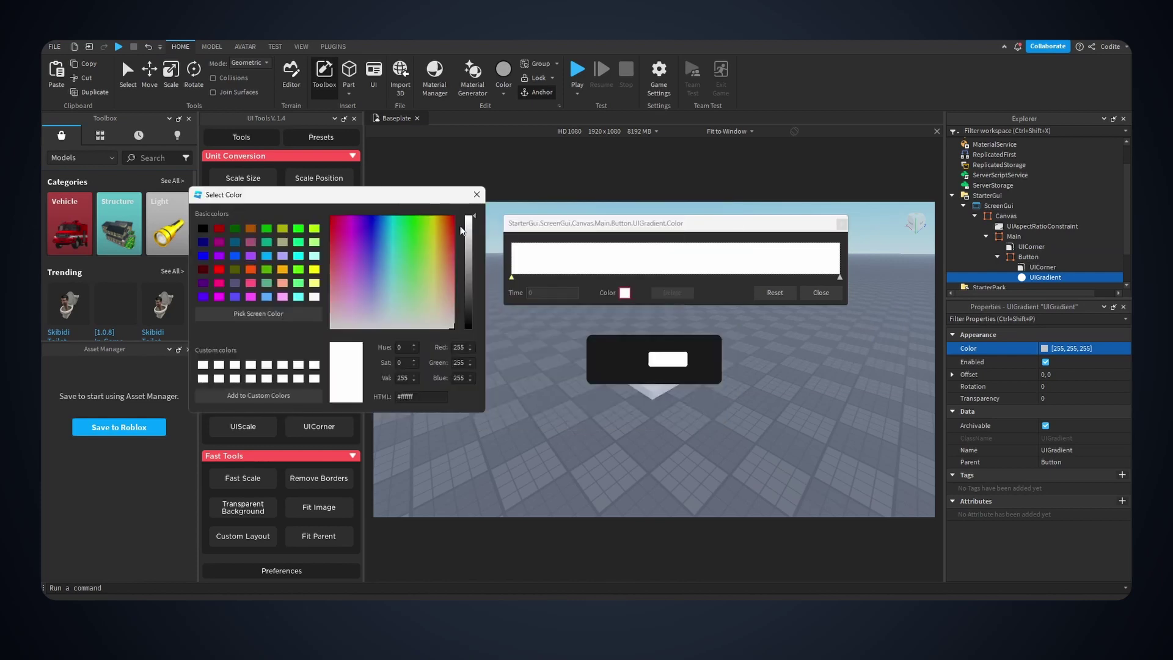
left_click_drag(426, 232, 399, 225)
left_click(470, 225)
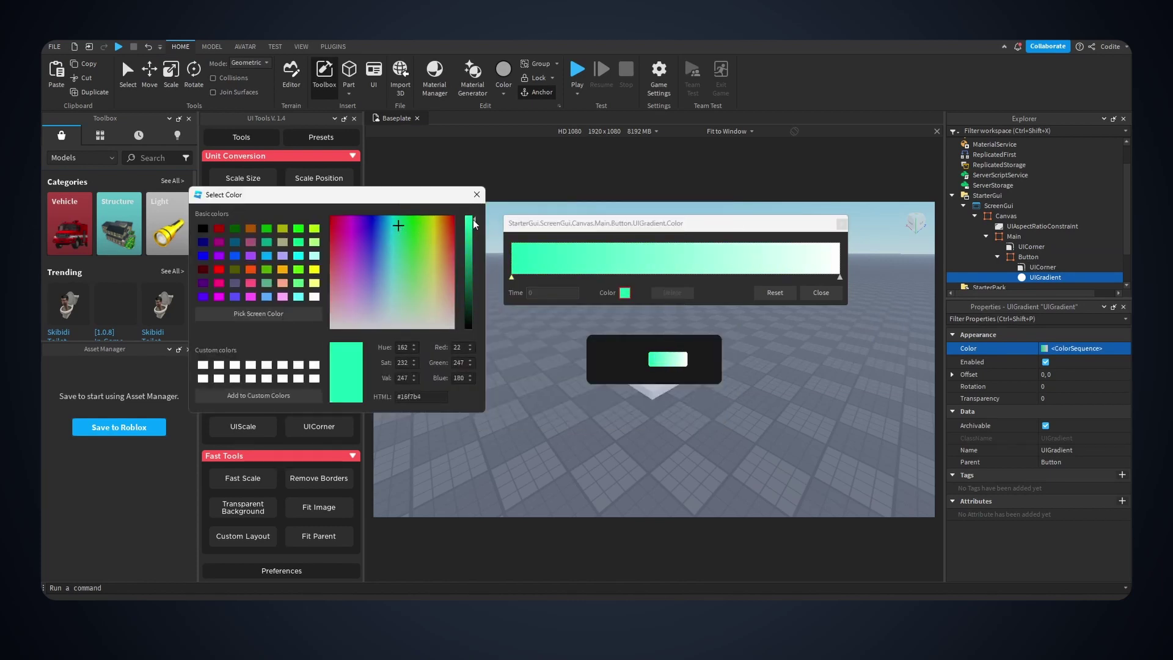
left_click(477, 194)
left_click(839, 278)
left_click(625, 292)
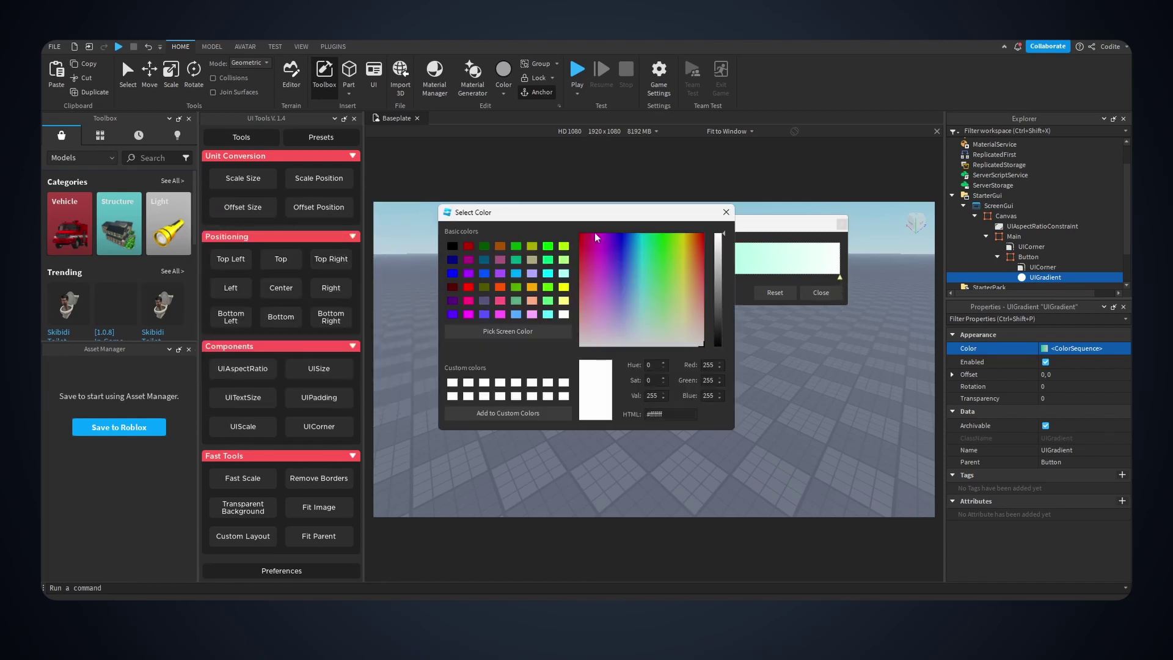
left_click_drag(599, 212, 437, 218)
left_click(504, 198)
Step: Set the gradient's Rotation to 180
left_click(820, 293)
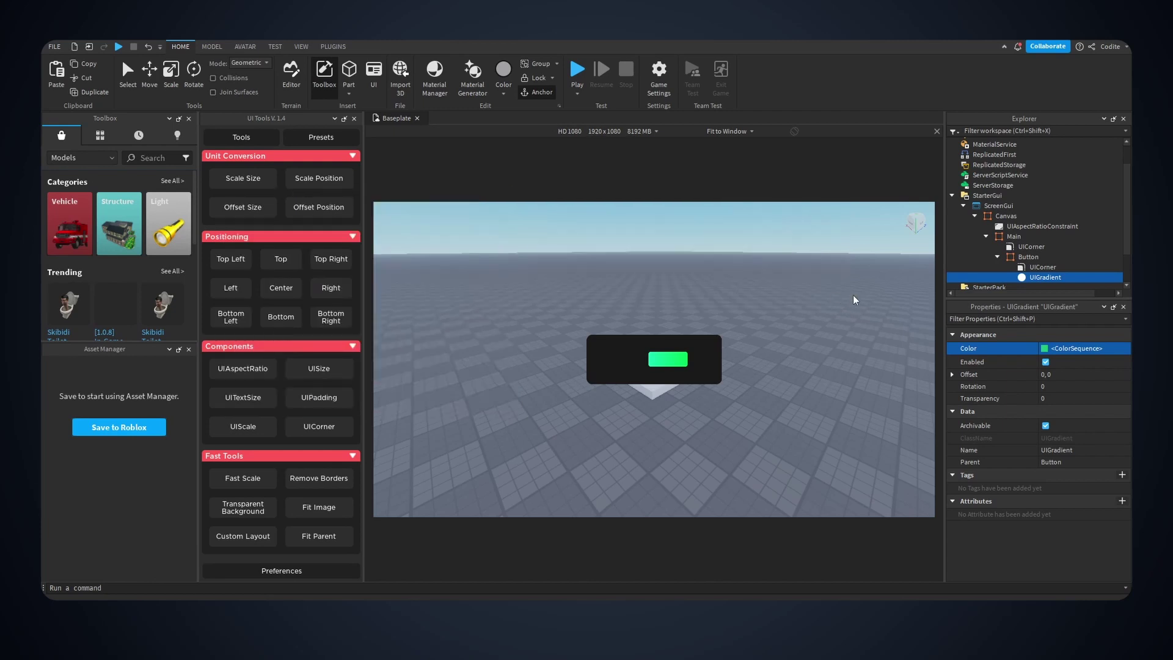
left_click(1112, 387)
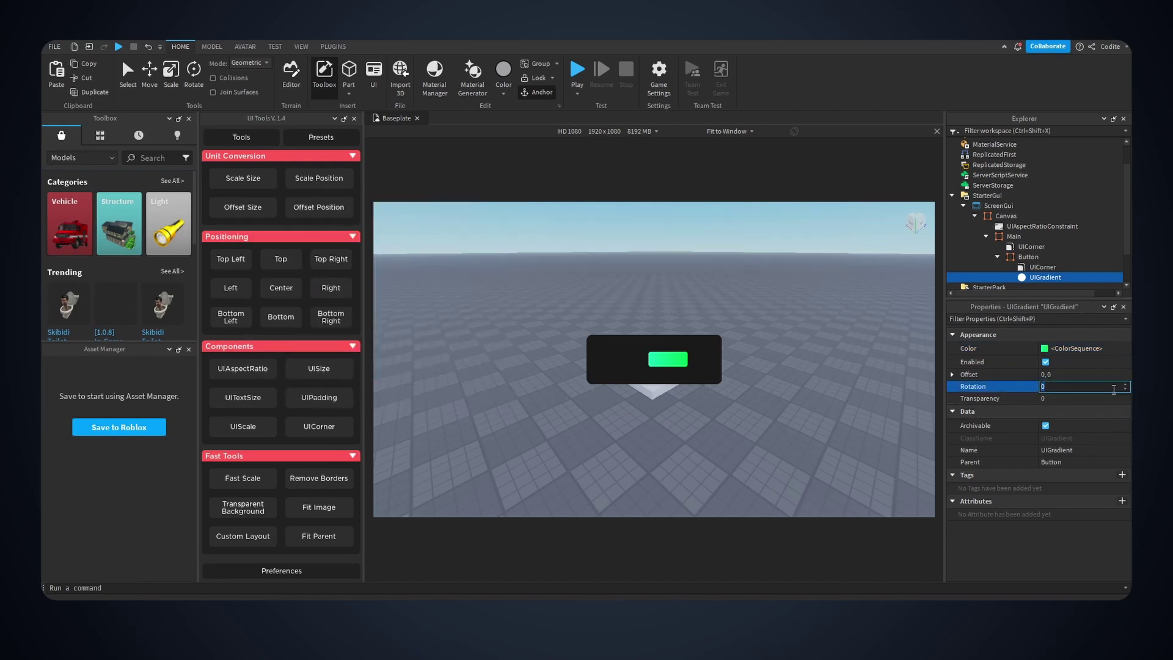
type("180")
key("Return")
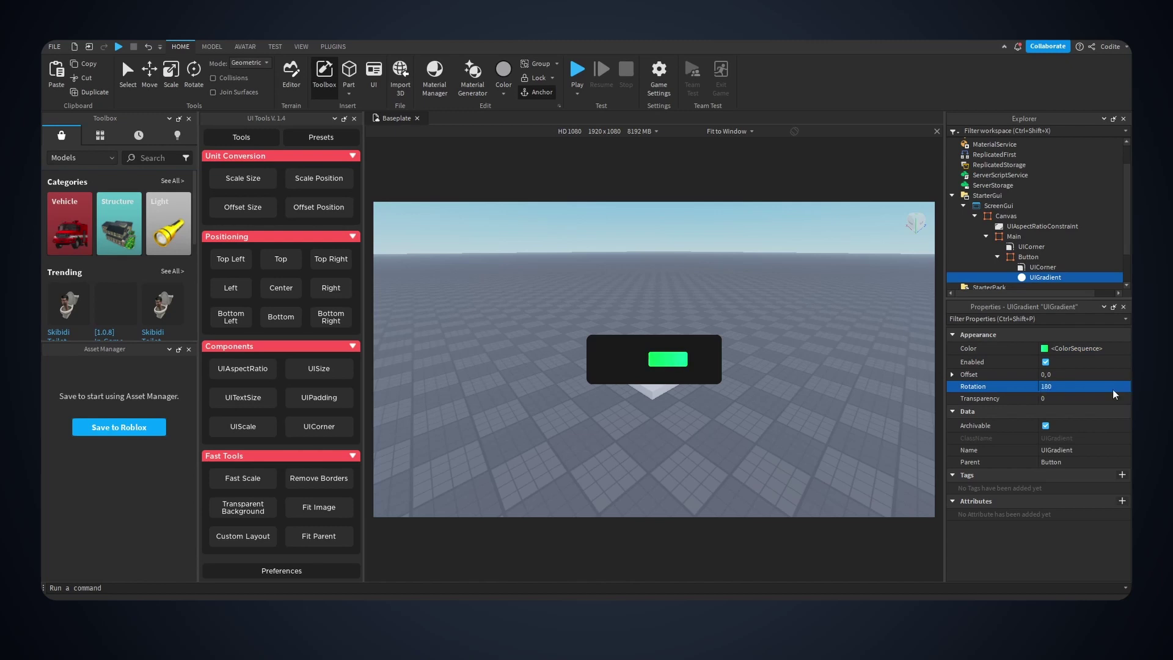
Step: Check the Button UICorner's CornerRadius scale value
left_click(1043, 267)
left_click(1081, 347)
left_click(1093, 359)
left_click(730, 131)
Step: Preview at Actual Resolution, then centre the green button and move it to the panel's right
left_click(730, 159)
scroll(896, 276, "down", 1)
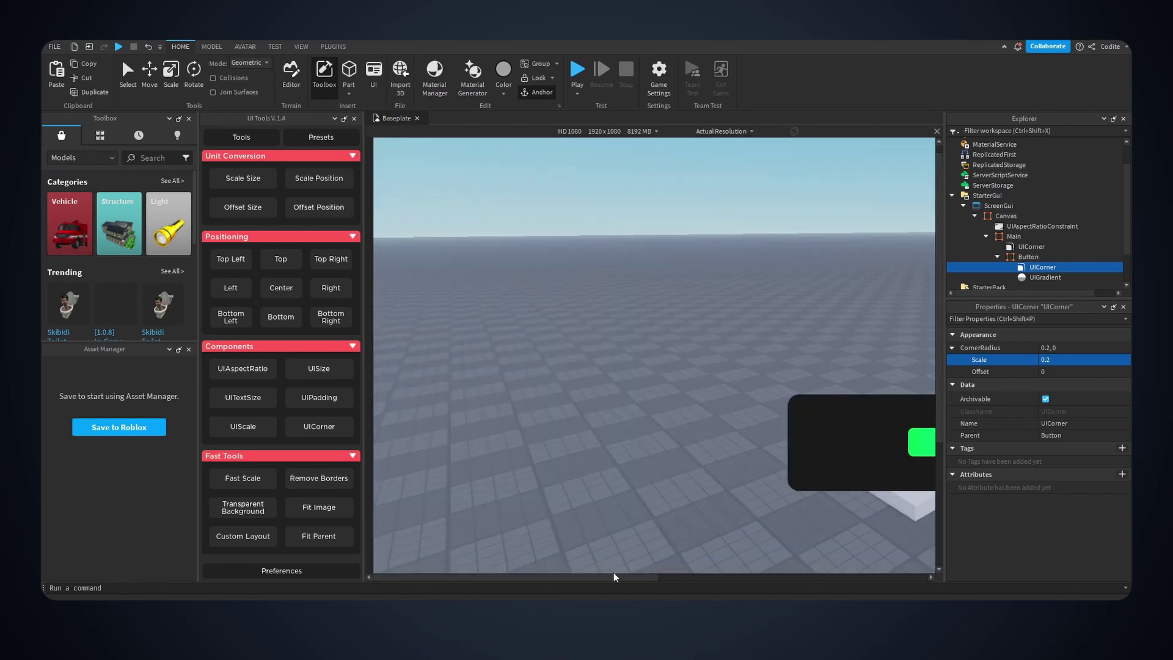
left_click_drag(613, 578, 763, 576)
scroll(936, 377, "down", 1)
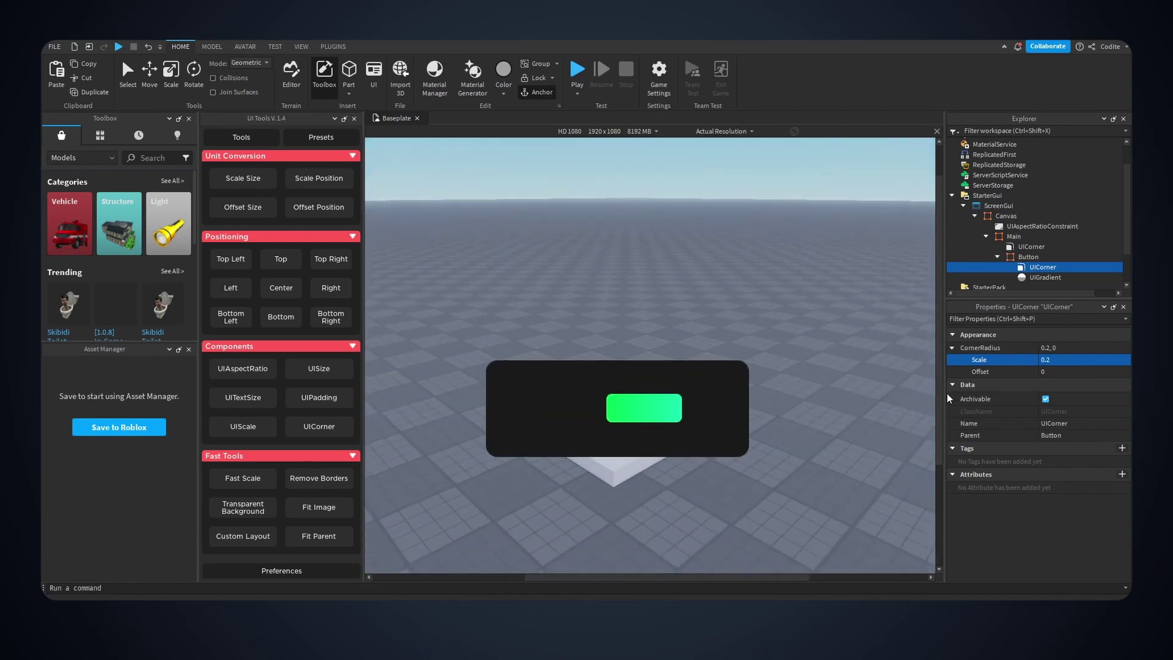
left_click(1038, 256)
left_click(997, 257)
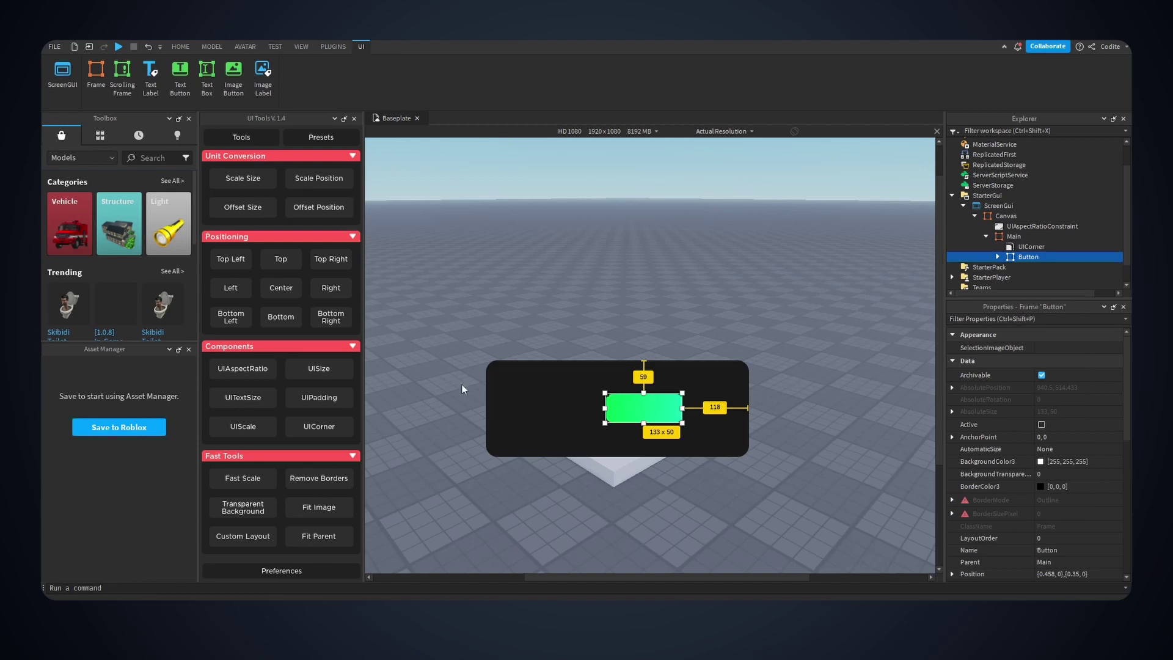
left_click(281, 288)
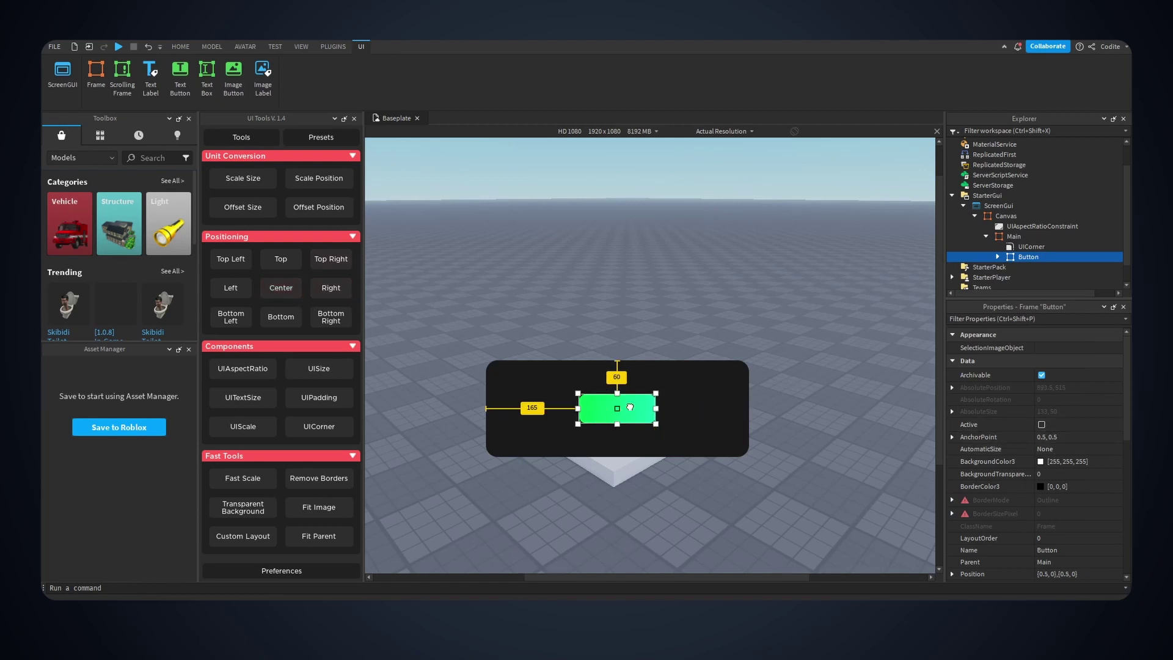
left_click_drag(630, 406, 690, 404)
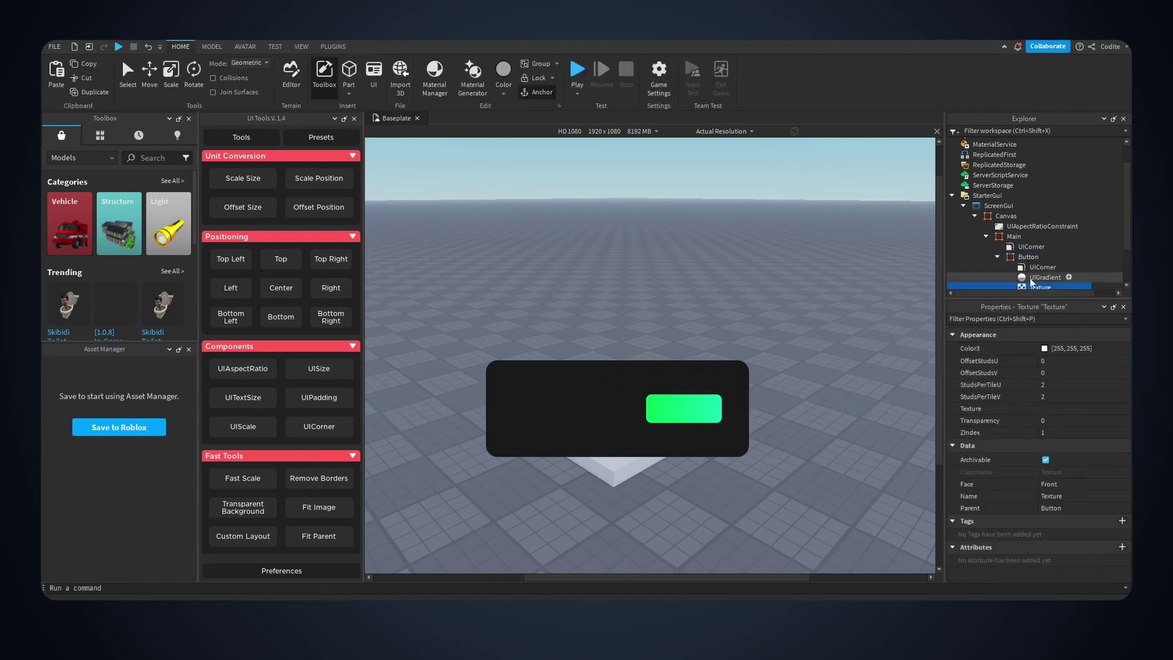
Step: Insert a borderless TextLabel with a transparent background and TextScaled into the button
left_click(1043, 257)
type("text")
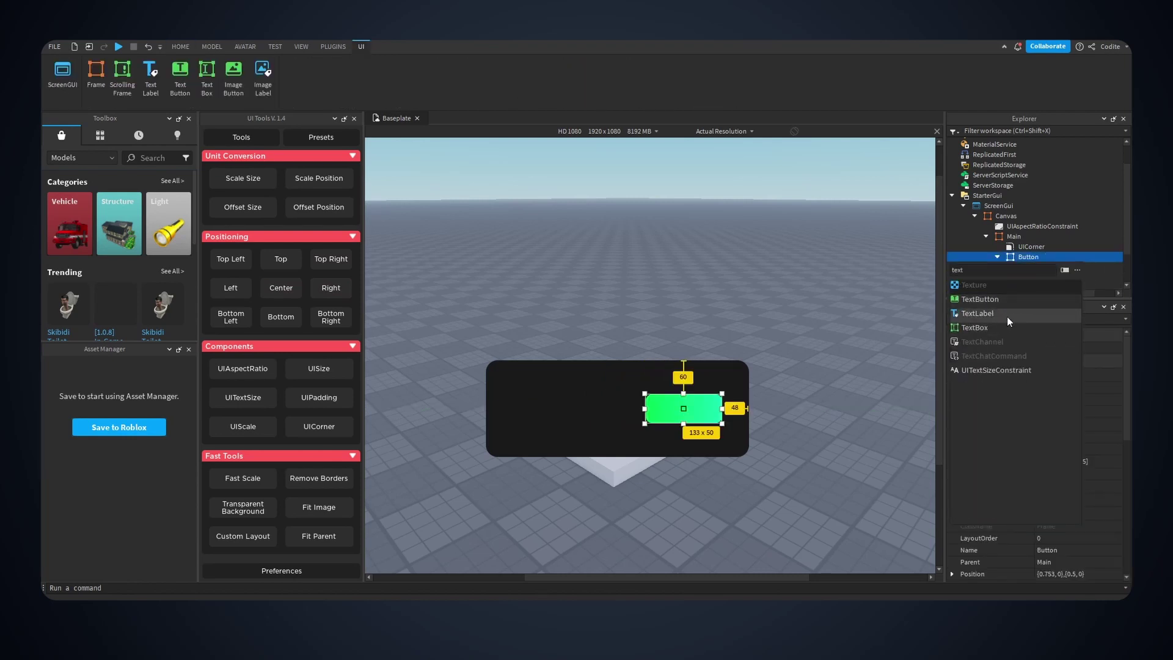
left_click(1006, 314)
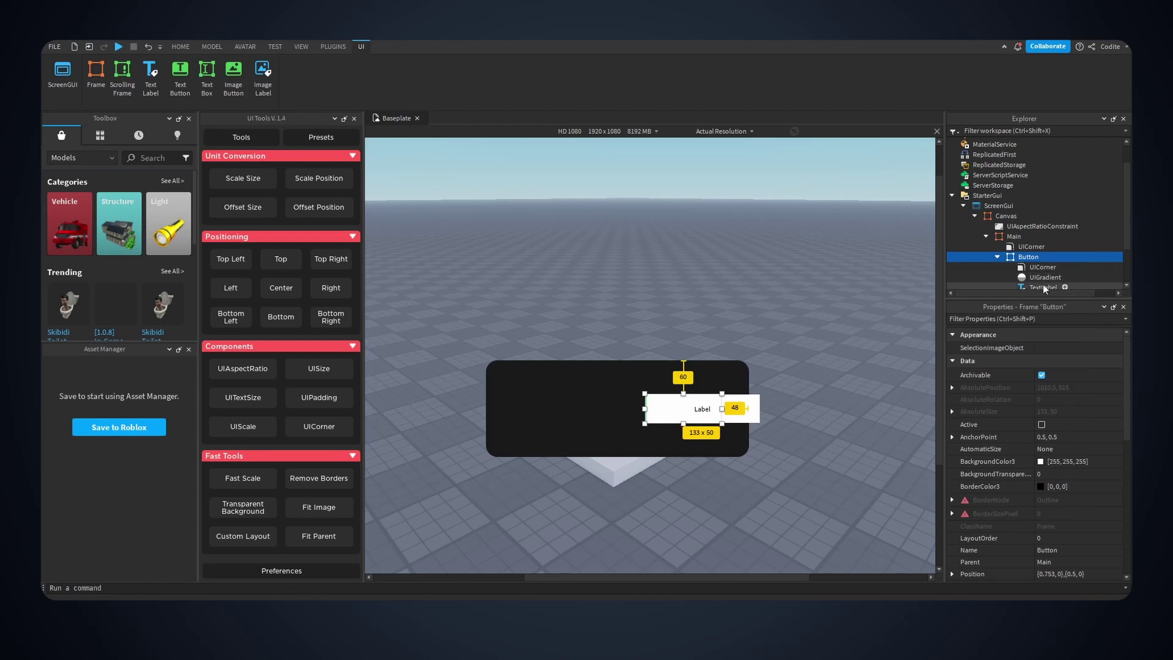
left_click(332, 480)
left_click(245, 510)
scroll(1071, 445, "down", 10)
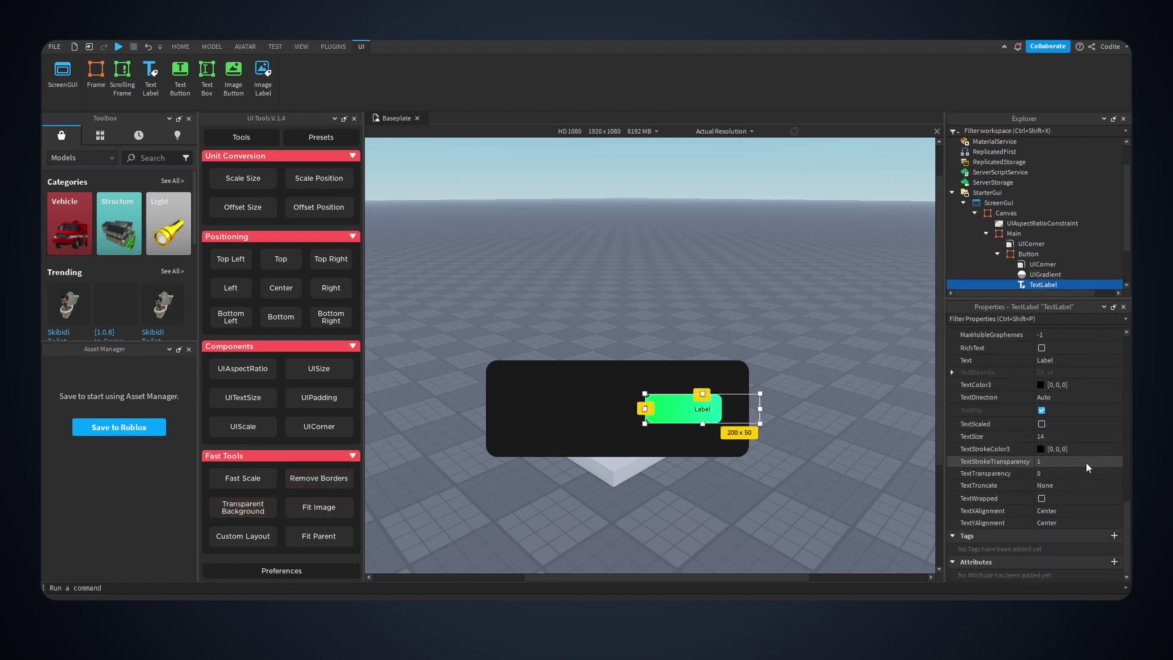
left_click(1041, 424)
left_click(1041, 424)
Step: Make the label's text white in the Fredoka One font
scroll(1092, 447, "up", 4)
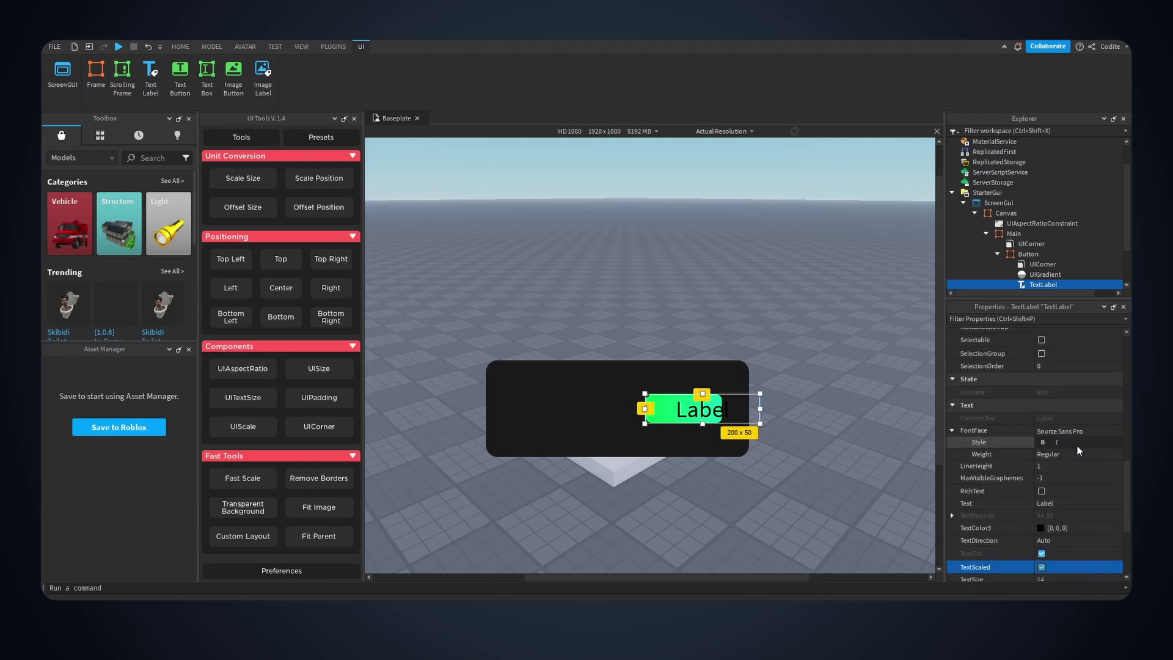
scroll(1076, 445, "down", 1)
left_click(1043, 492)
left_click_drag(719, 235, 562, 193)
left_click(517, 416)
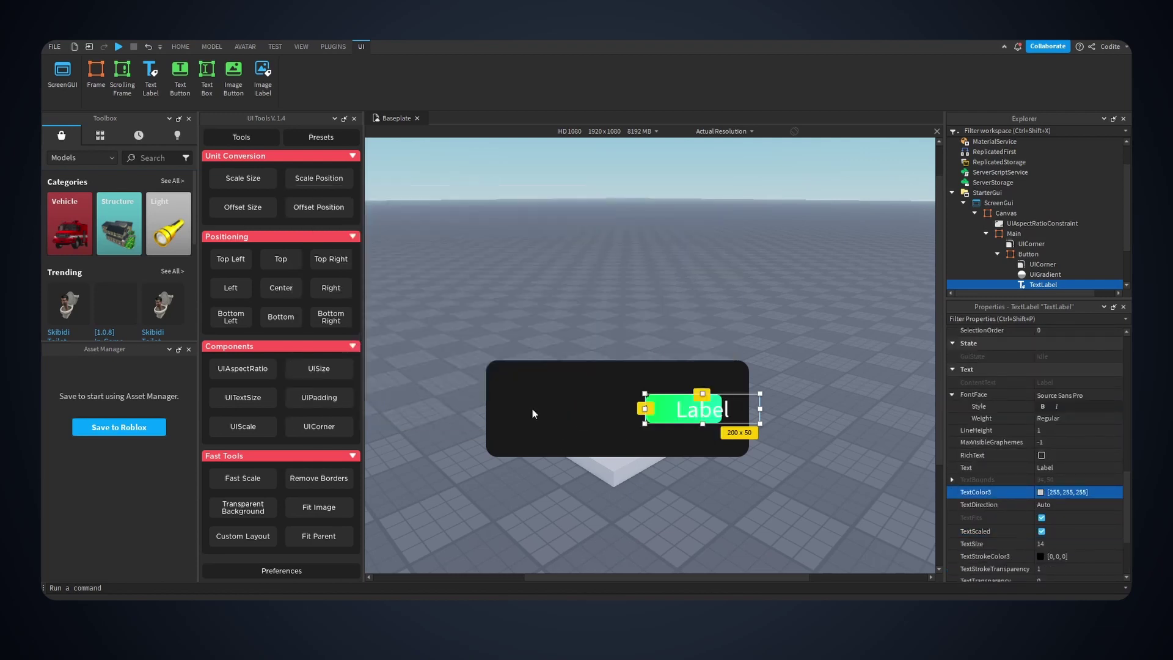
left_click(1070, 395)
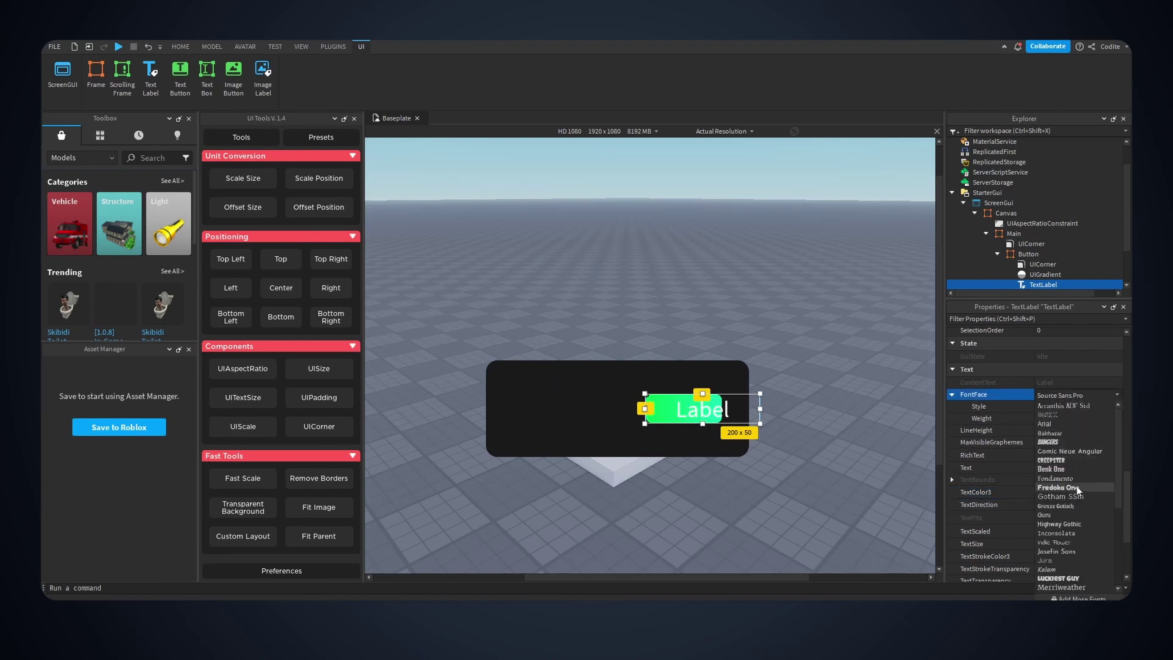
left_click(1073, 486)
Step: Set the label text to 'Claim', then shrink it and centre it on the button
left_click_drag(720, 411, 690, 411)
double_click(691, 411)
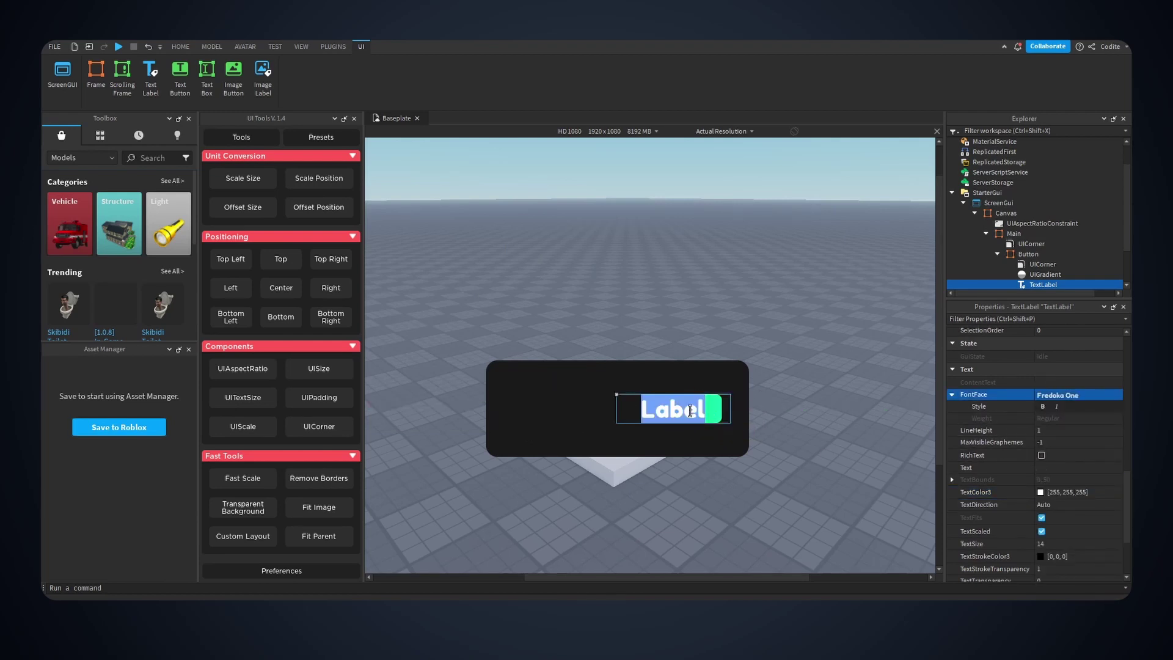
type("Claim")
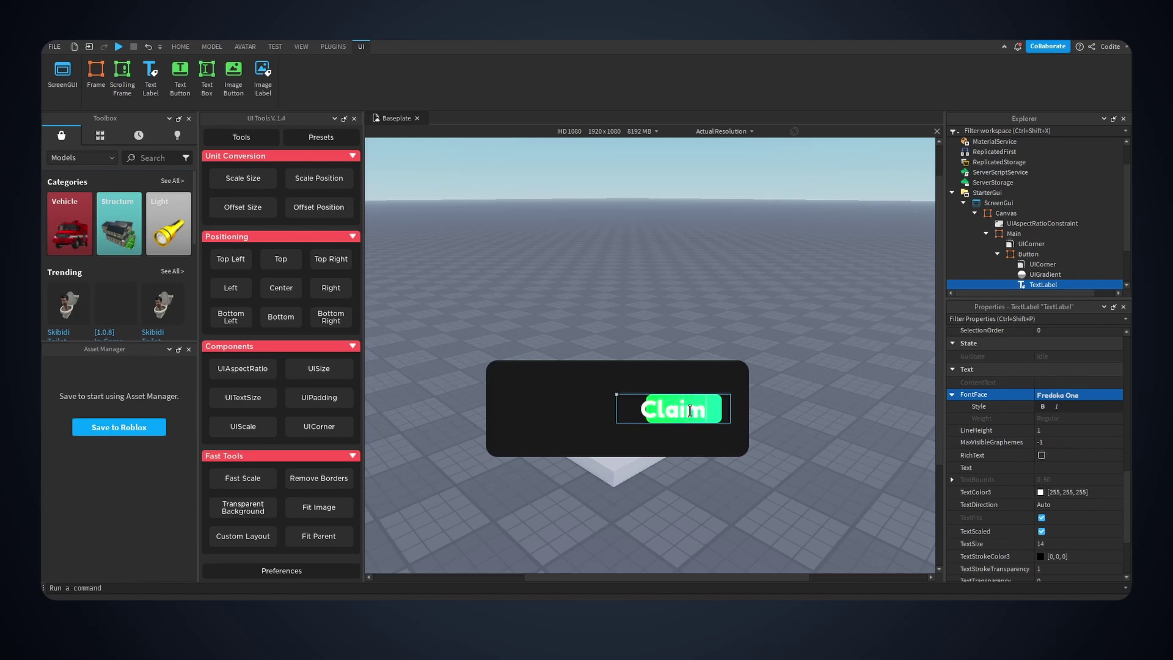
key("Return")
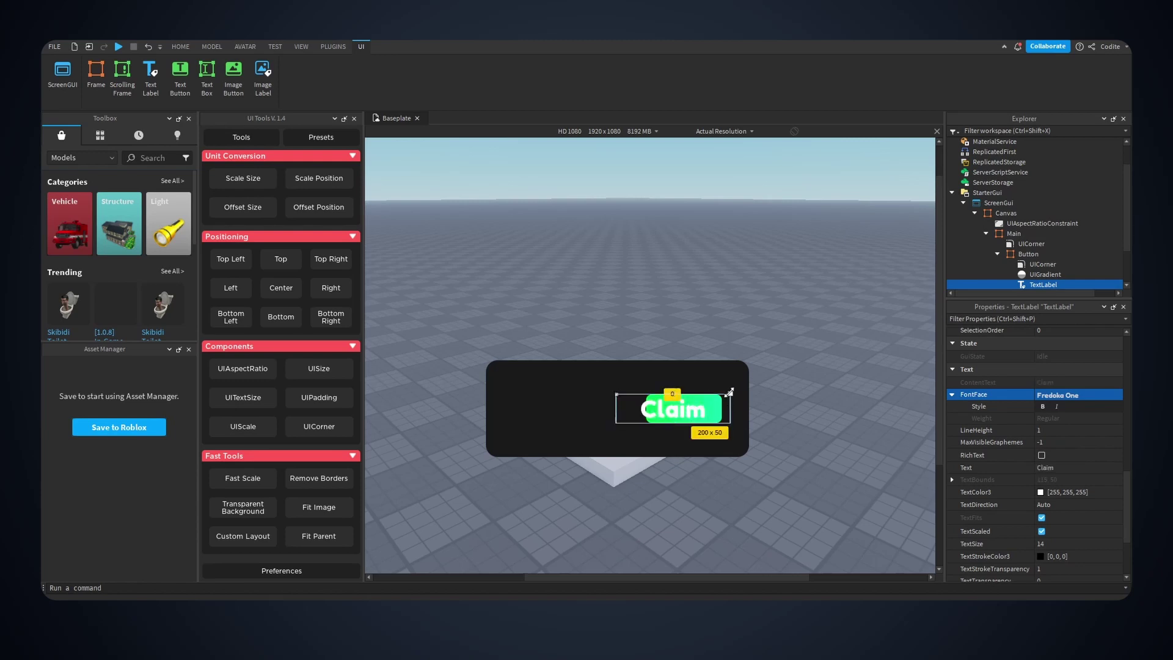
left_click_drag(719, 396, 686, 410)
left_click(286, 288)
left_click(843, 407)
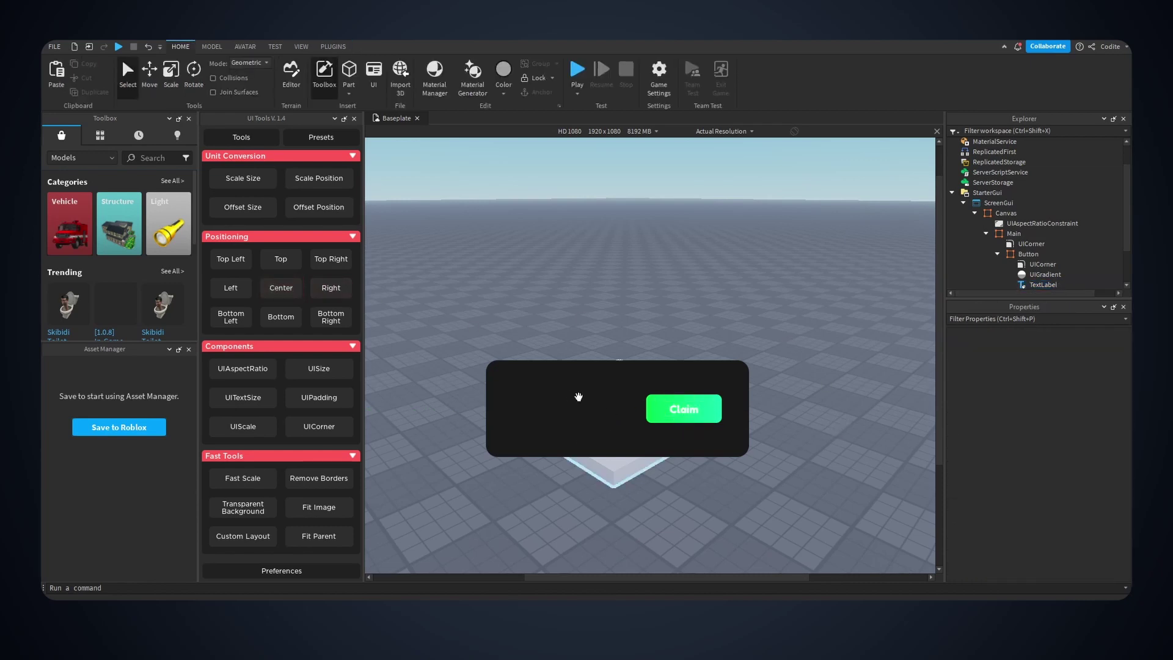
left_click(1041, 263)
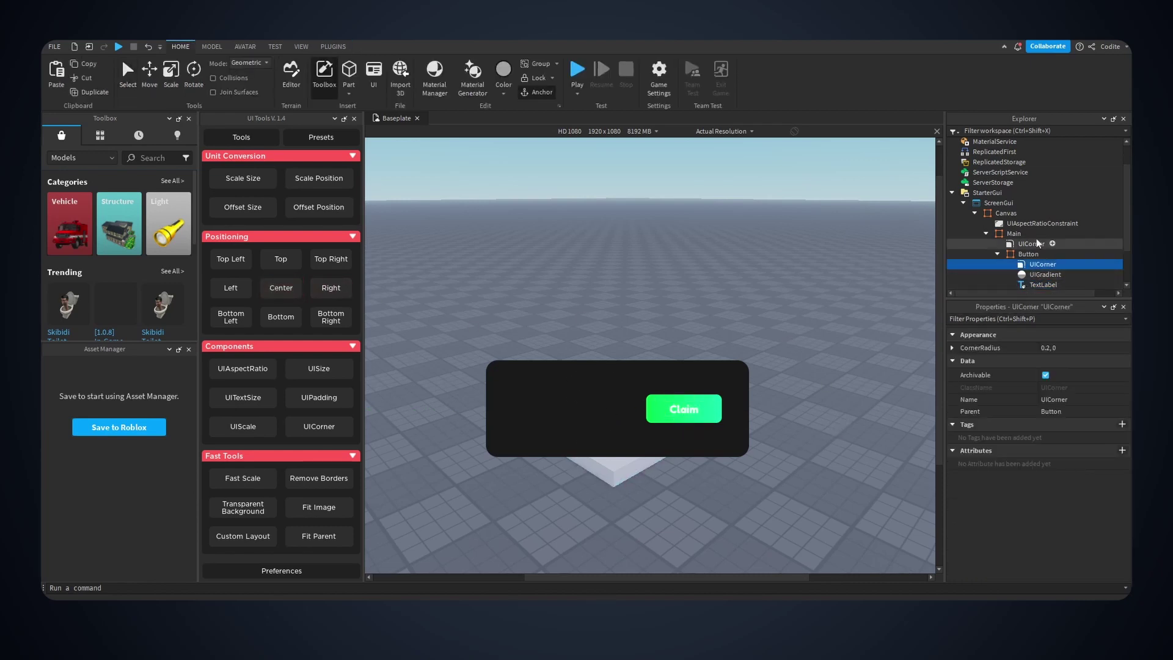
scroll(1032, 248, "down", 1)
Step: Set the Main panel's background colour to white
left_click(1018, 225)
left_click(647, 426)
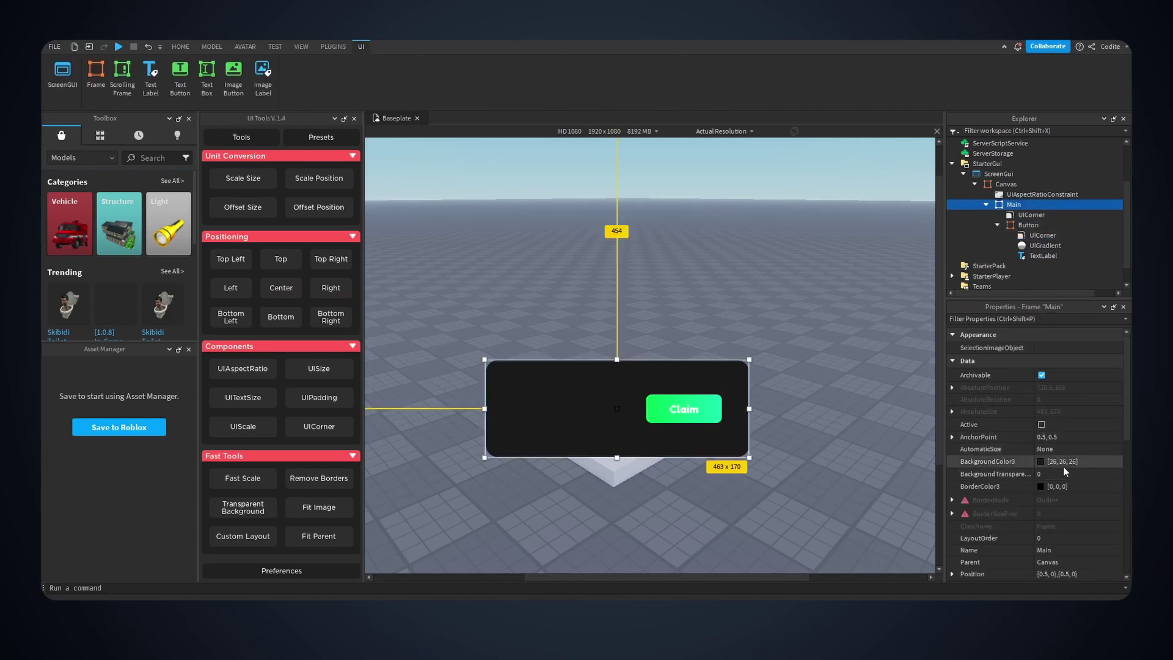
left_click(1039, 462)
left_click_drag(718, 241, 721, 213)
left_click(660, 426)
Step: Check the button's gradient, then select Main to insert a new object into it
left_click(1084, 245)
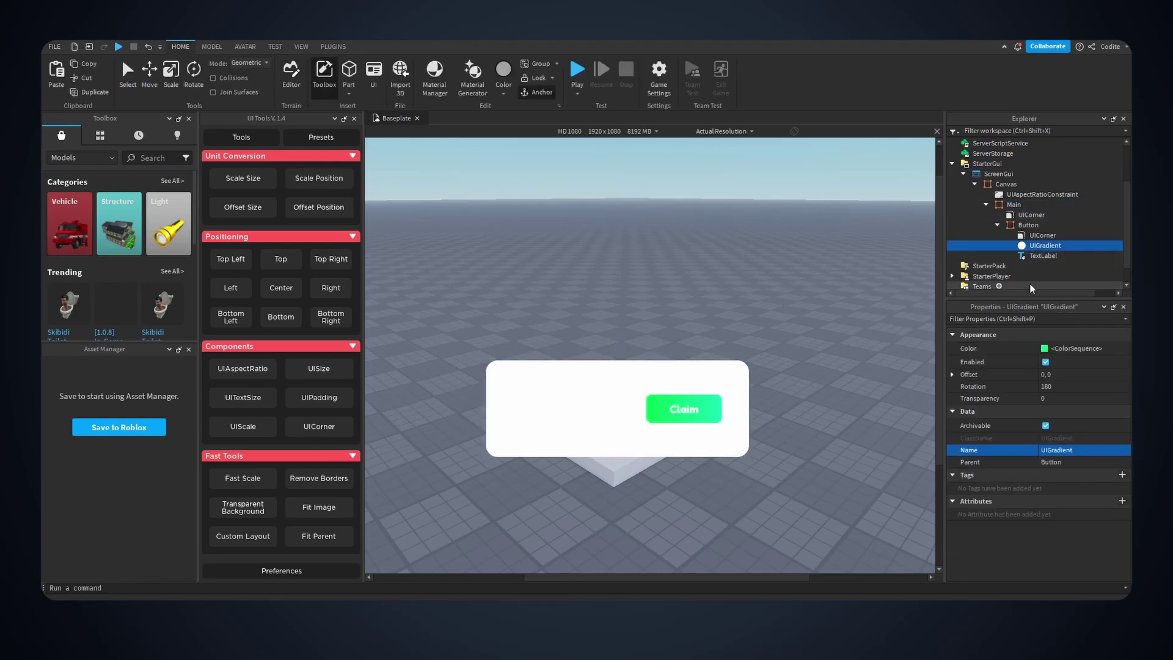
left_click(1014, 206)
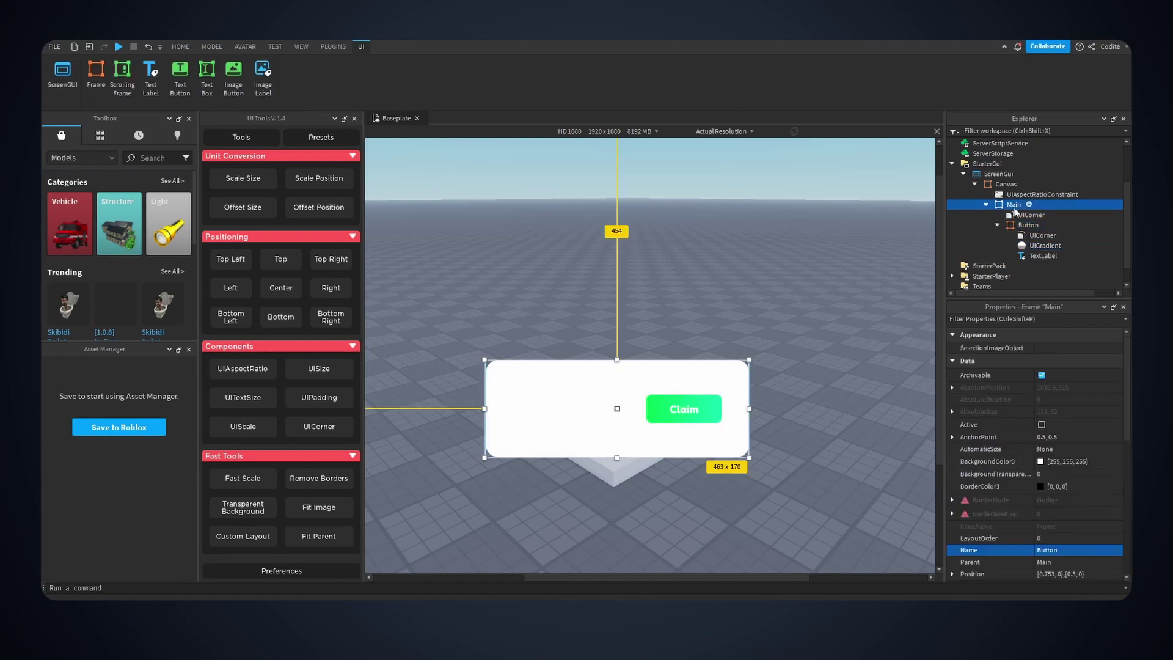
left_click(1029, 205)
Step: Add a UIGradient to Main and darken its first colour stop to near black
type("grad")
left_click(1007, 234)
left_click(1036, 225)
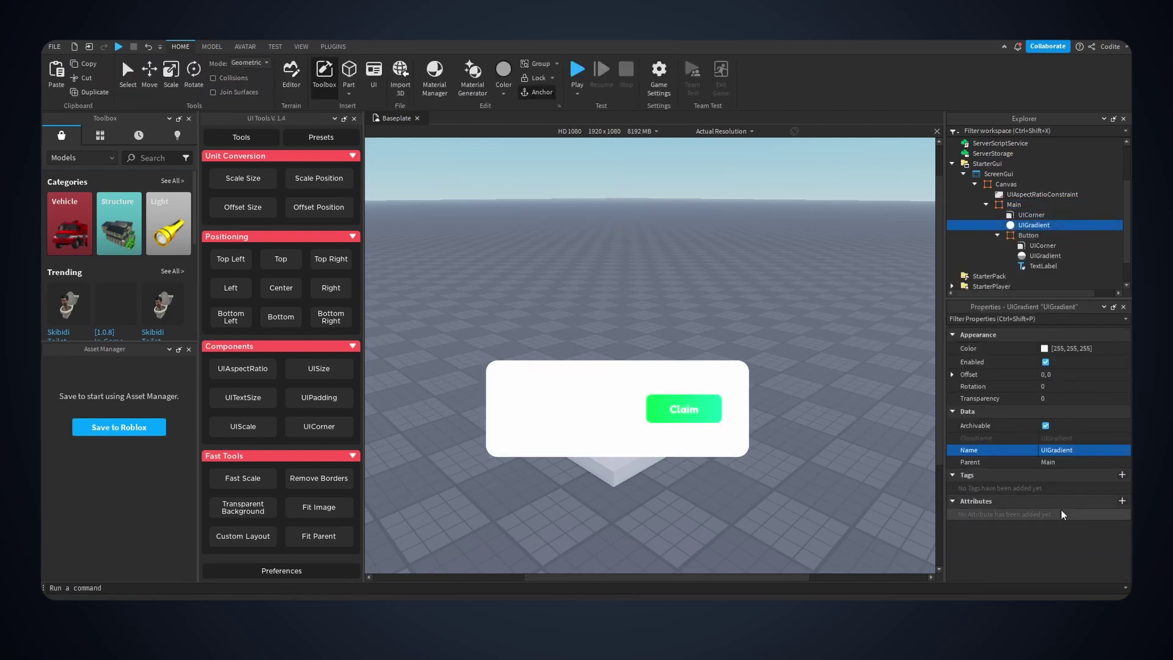
left_click(1117, 348)
left_click(1117, 348)
left_click_drag(693, 314, 365, 139)
left_click(653, 322)
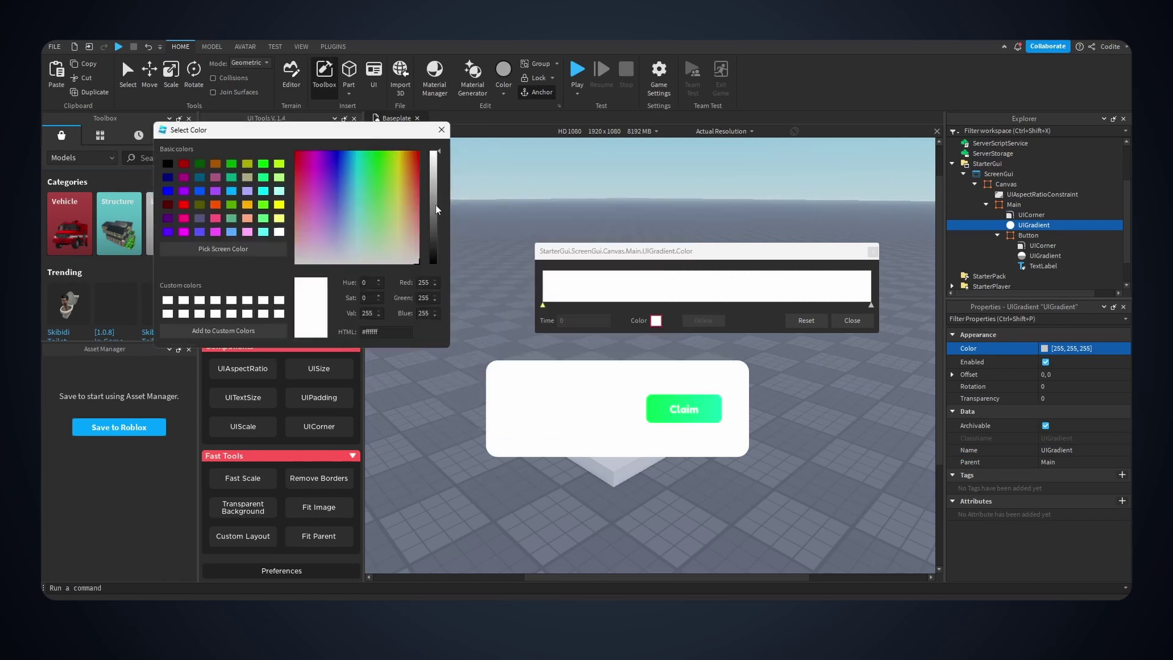
left_click_drag(436, 209, 438, 262)
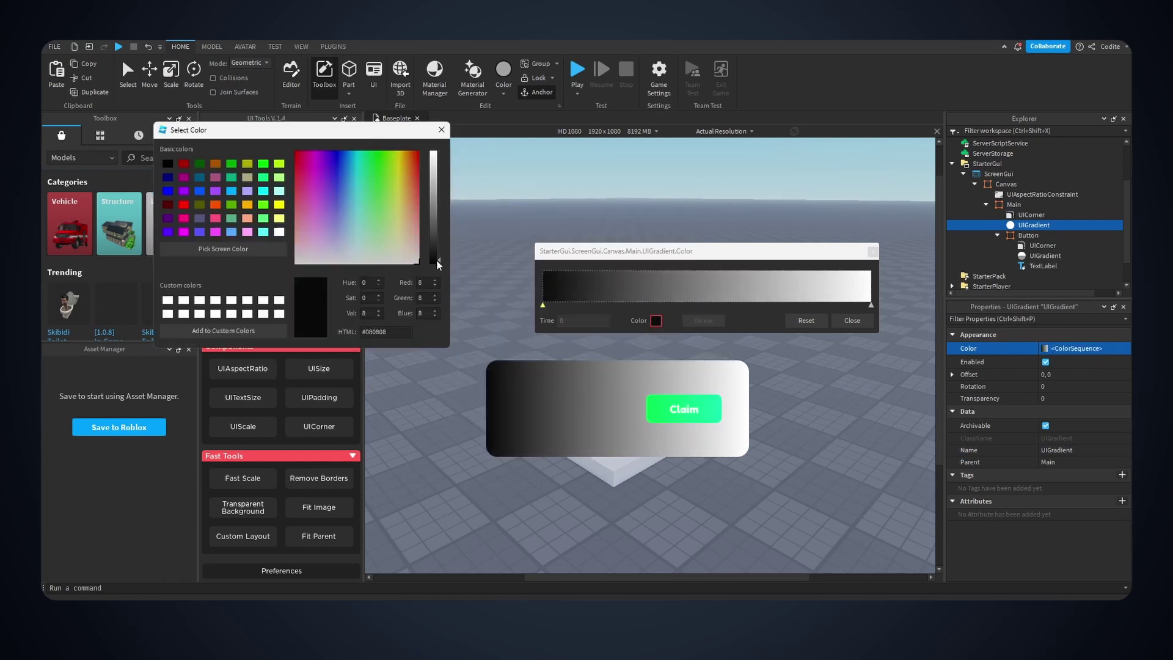
left_click(632, 189)
Step: Darken the gradient's right end stop to black, then lighten it slightly
left_click(871, 305)
left_click(654, 320)
left_click_drag(489, 215, 511, 316)
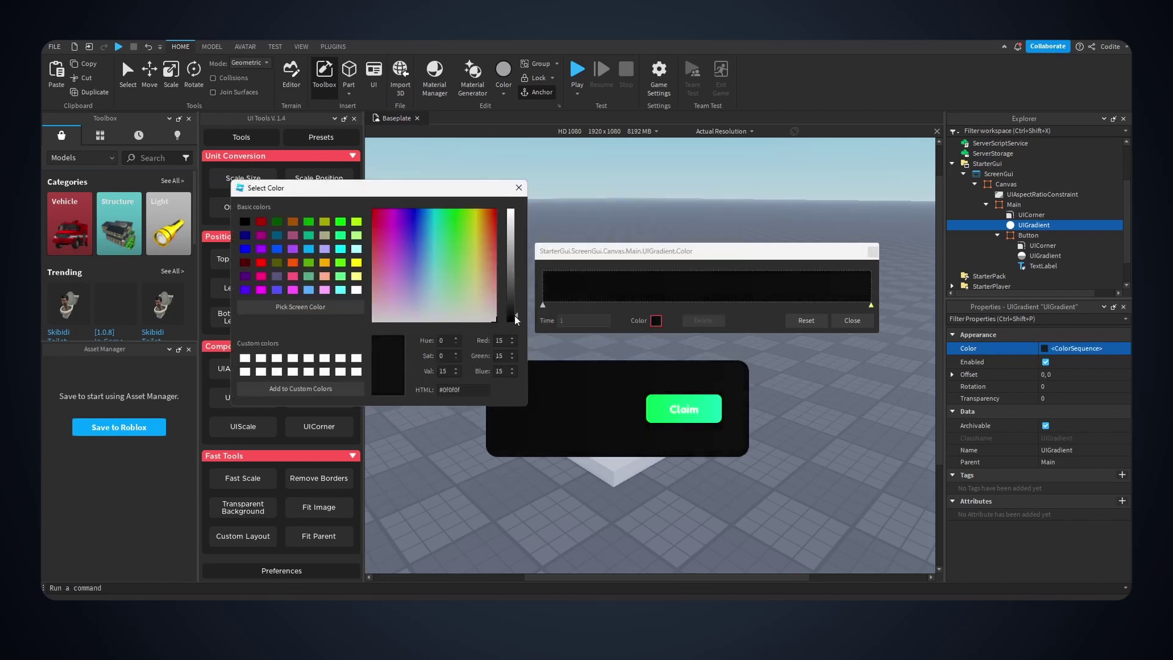
left_click(562, 223)
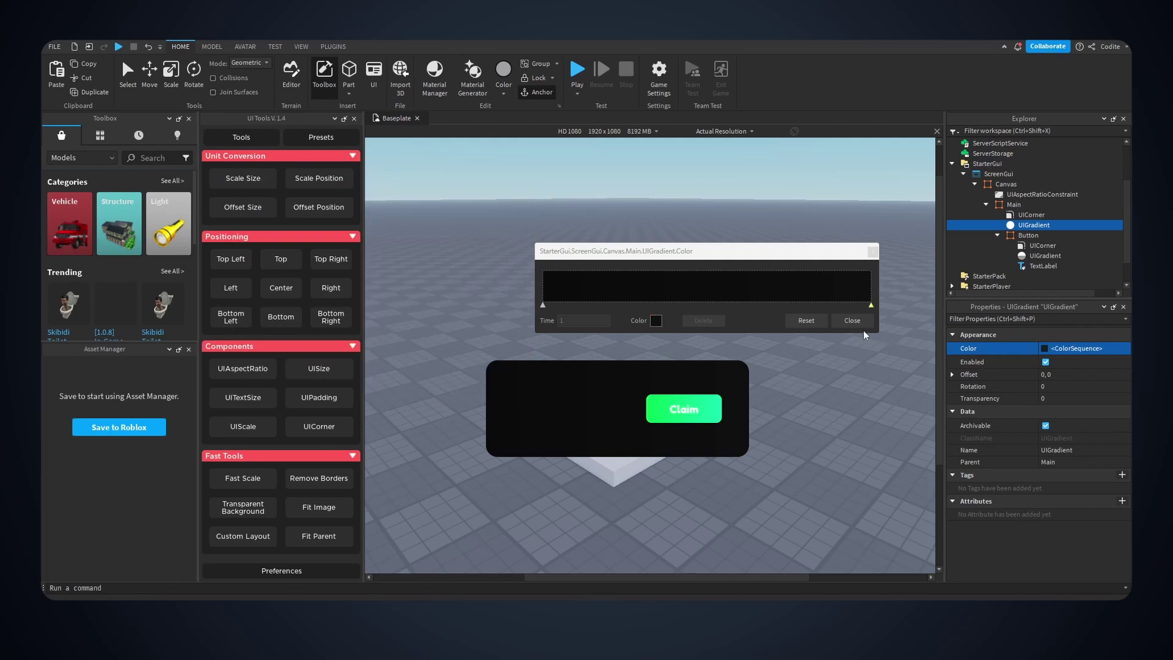
left_click(655, 320)
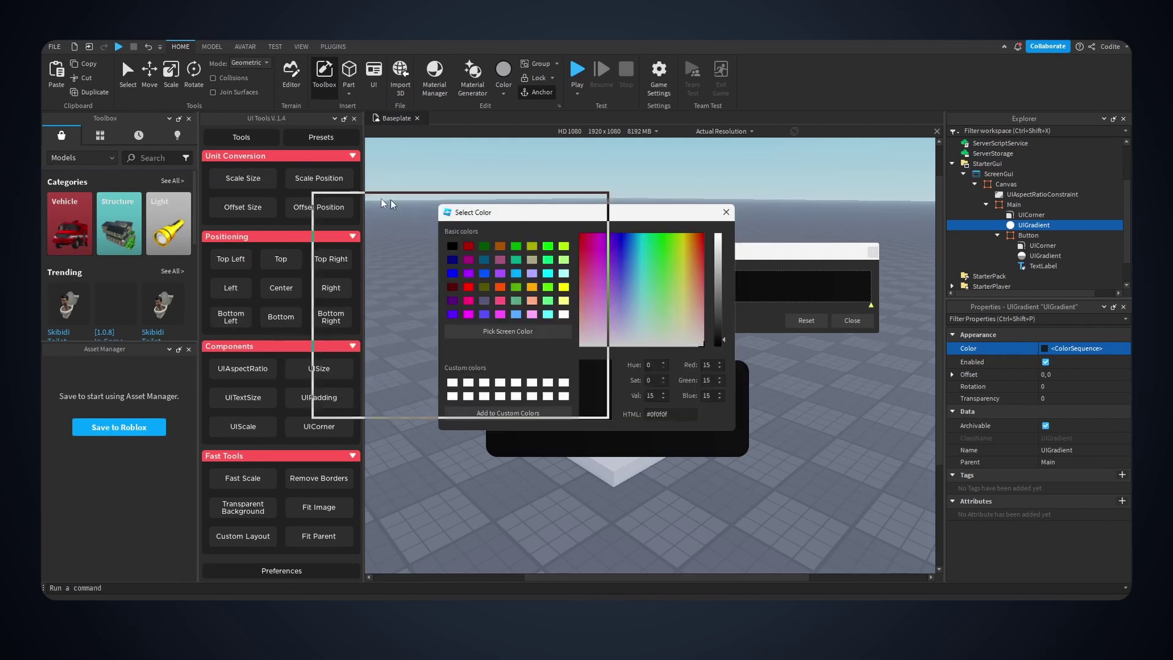
left_click_drag(507, 214, 272, 190)
mouse_move(479, 313)
left_mouse_down()
mouse_move(486, 300)
mouse_move(488, 312)
left_mouse_up()
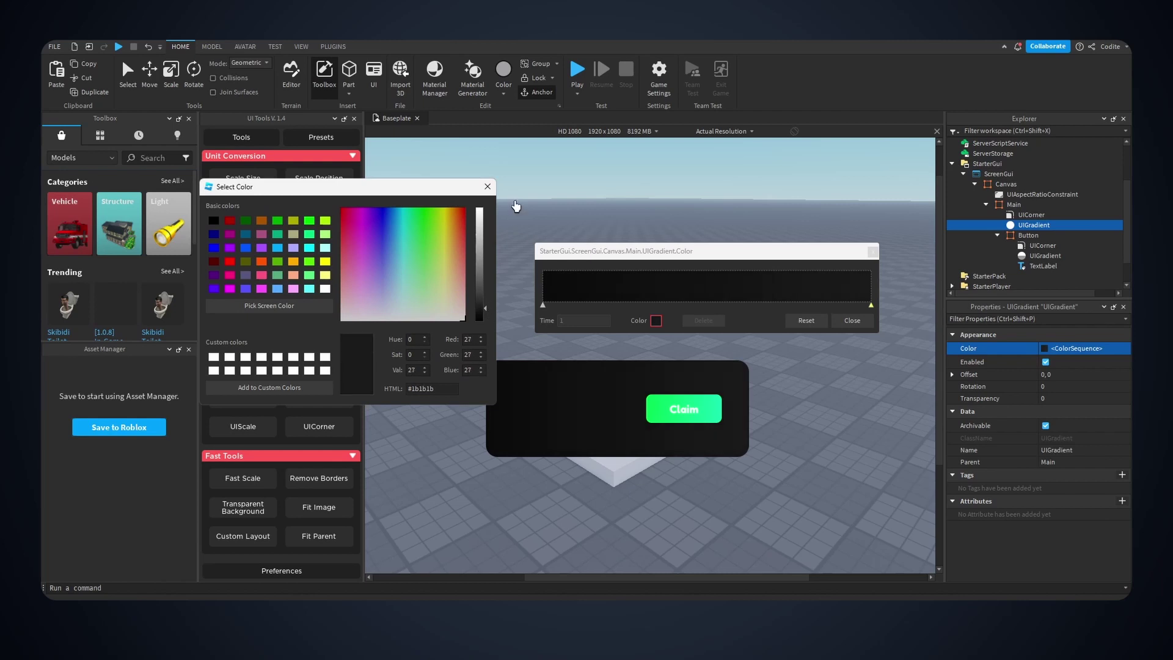
left_click(488, 186)
Step: Settle the stop on dark grey #141414 and close the gradient colour editor
left_click(655, 320)
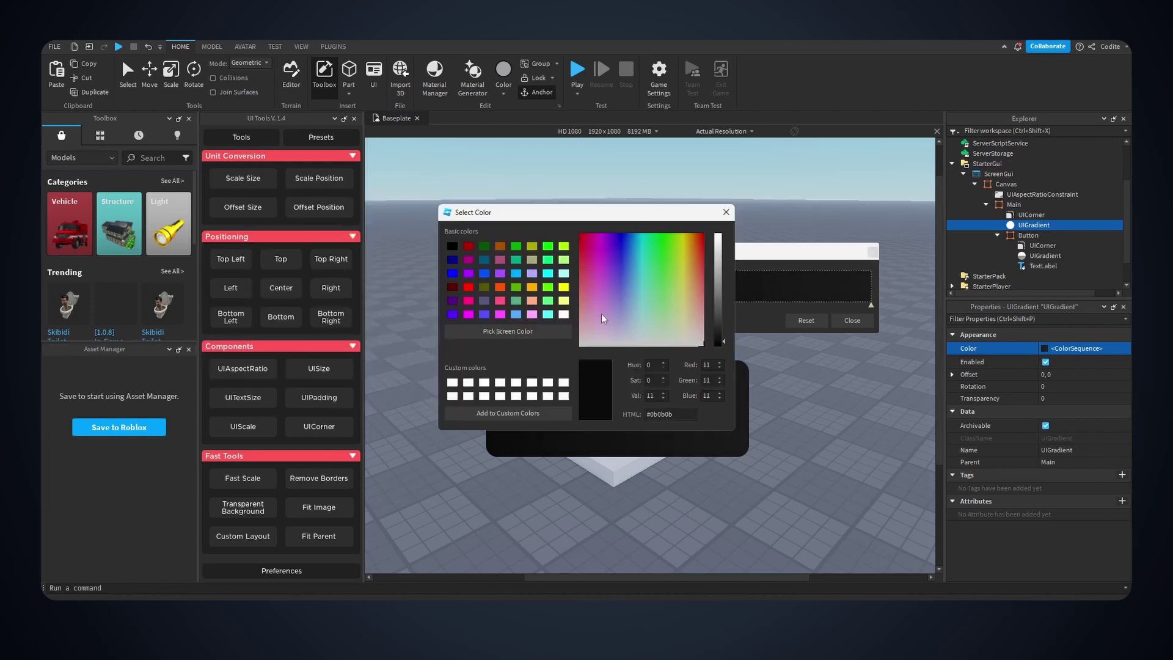
left_click_drag(680, 215, 413, 193)
left_click_drag(463, 295, 459, 317)
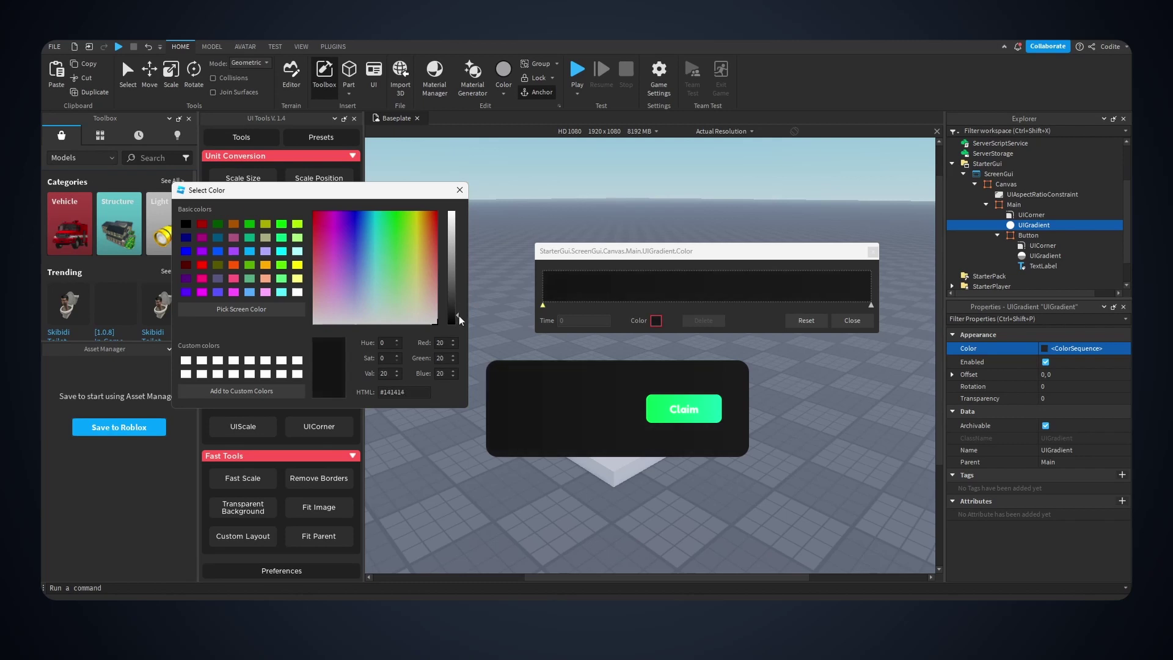
left_click(459, 190)
left_click(862, 320)
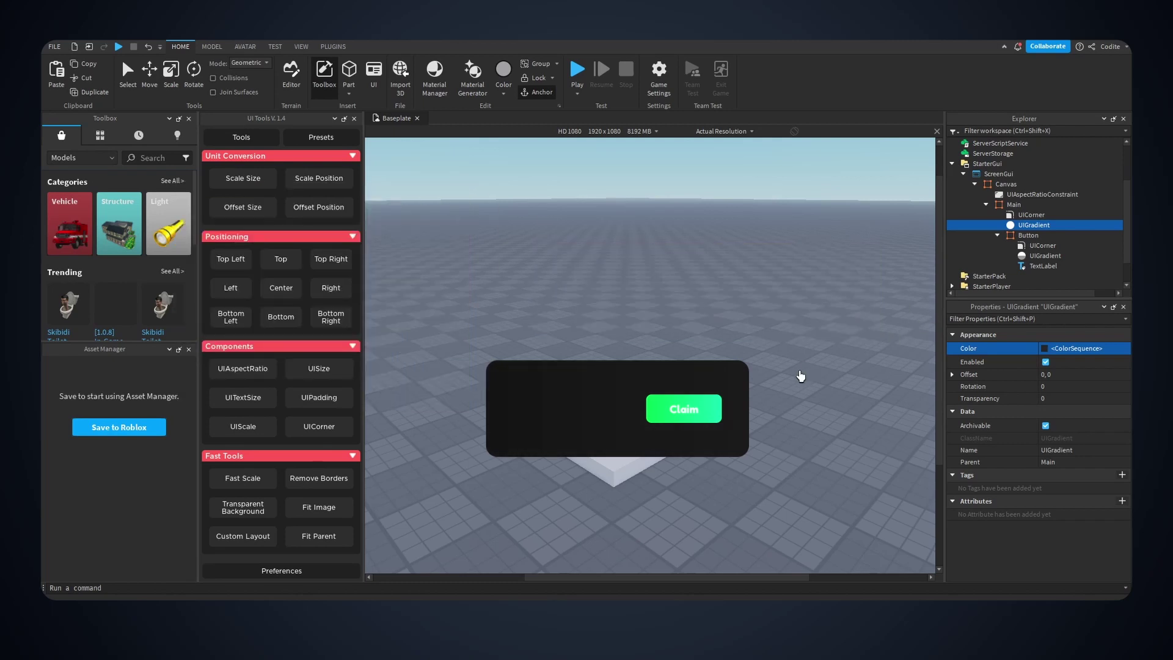
Step: Paste a copy of the Claim label into Main as a 'Rewards Available' title at the upper left
left_click(1041, 266)
key("ctrl+c")
left_click(574, 374)
key("ctrl+shift+v")
left_click_drag(643, 402, 554, 389)
double_click(553, 389)
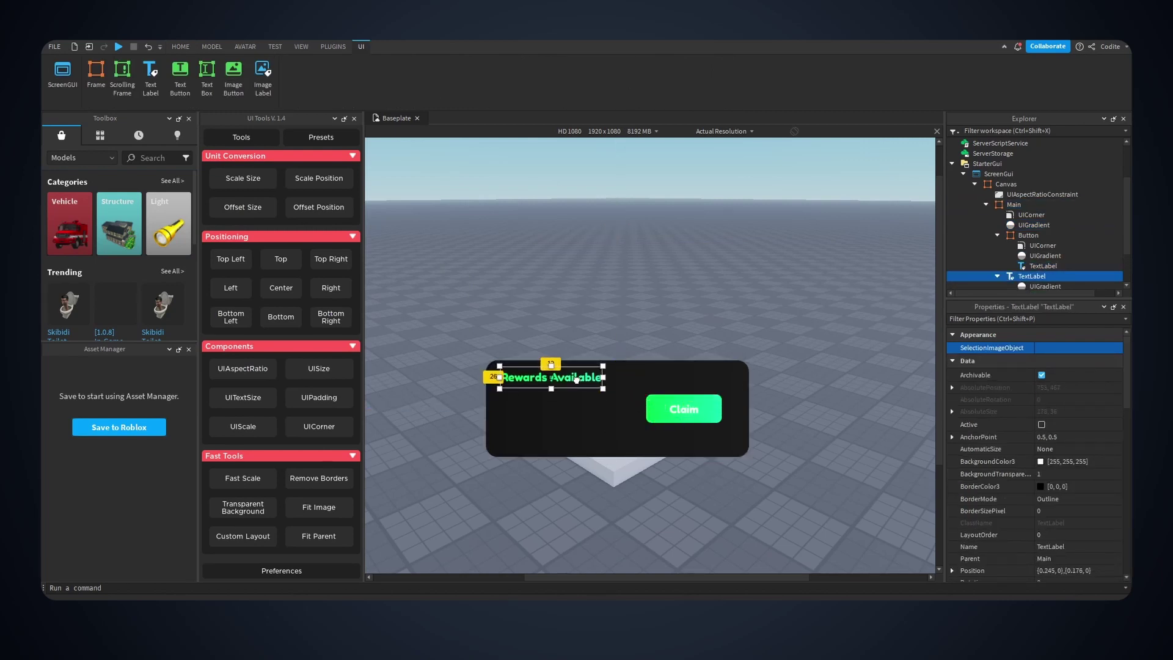
left_click(739, 384)
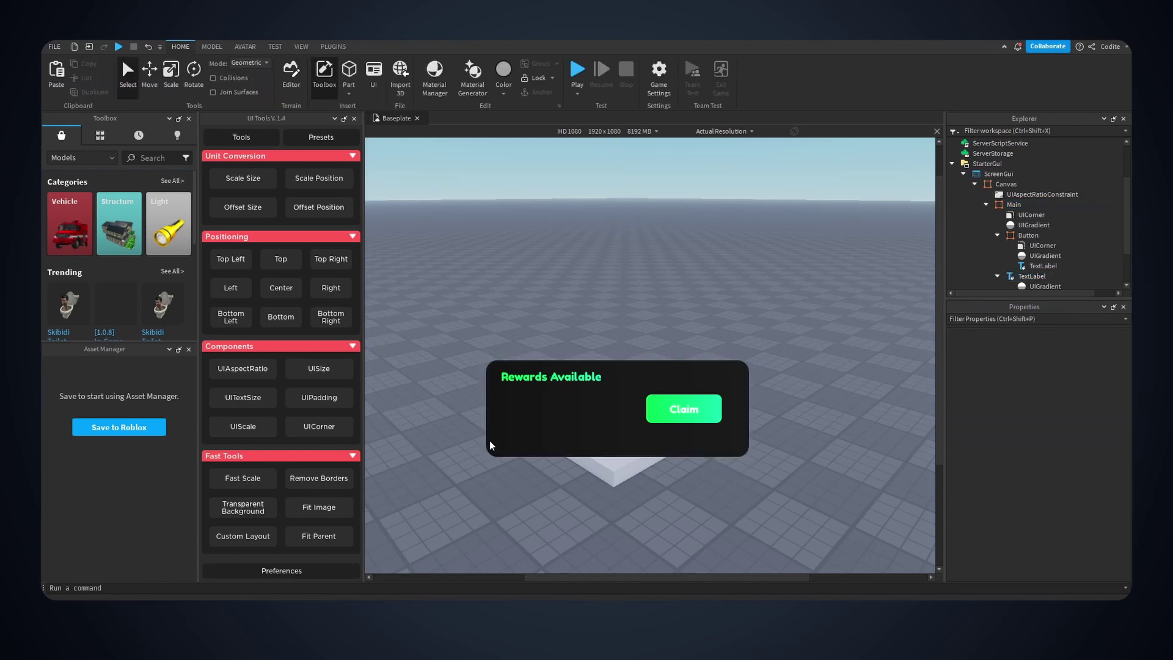
Step: Fit the viewport preview to the window
right_click_drag(818, 365, 670, 116)
left_click(722, 130)
left_click(698, 170)
right_click_drag(800, 361, 786, 405)
Step: Preview the panel on emulated iPhone 7, iPad and Samsung tablet screens
left_click(611, 131)
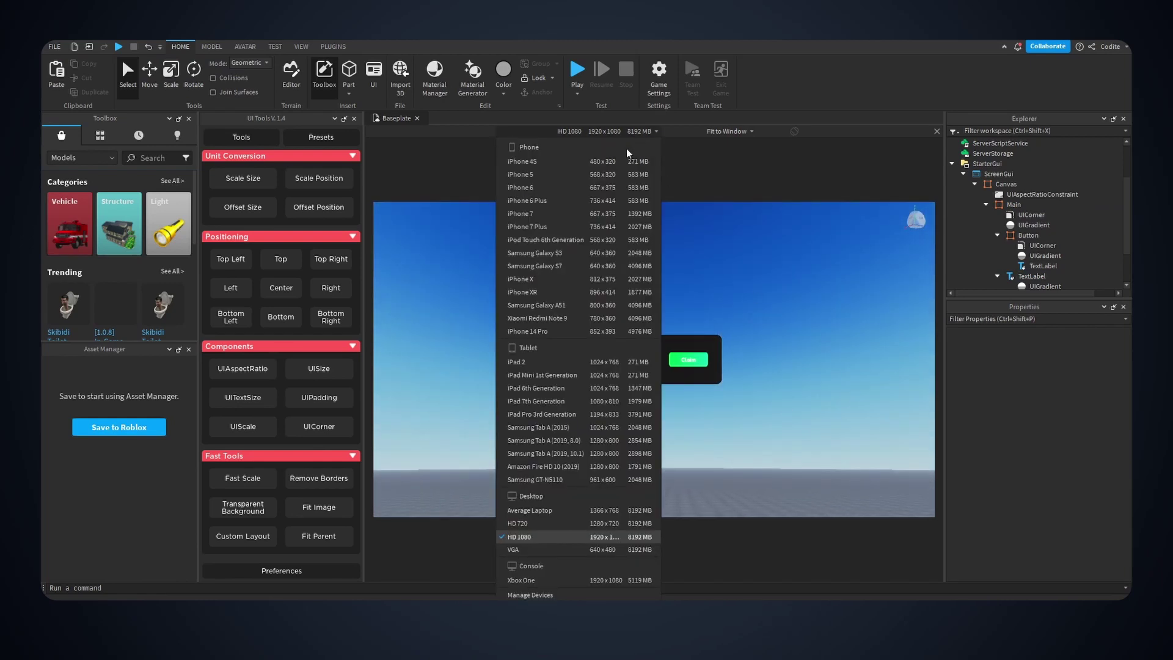
left_click(549, 215)
right_click_drag(826, 368, 827, 368)
left_click(610, 130)
left_click(598, 408)
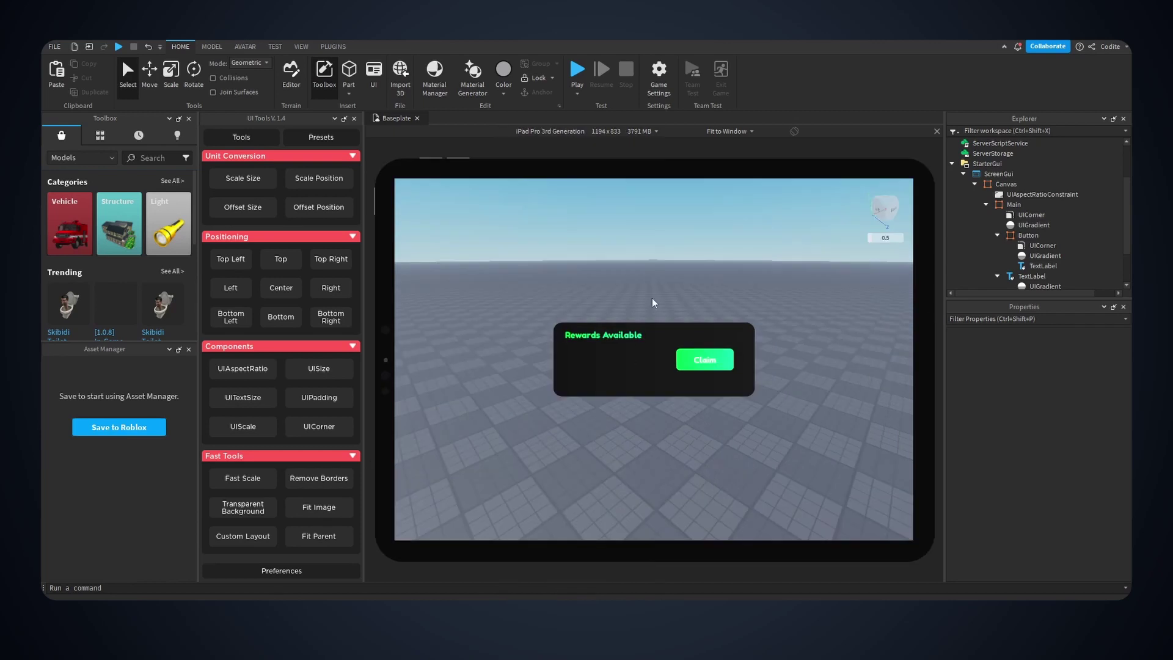
left_click(617, 131)
left_click(580, 453)
left_click(594, 131)
left_click(577, 215)
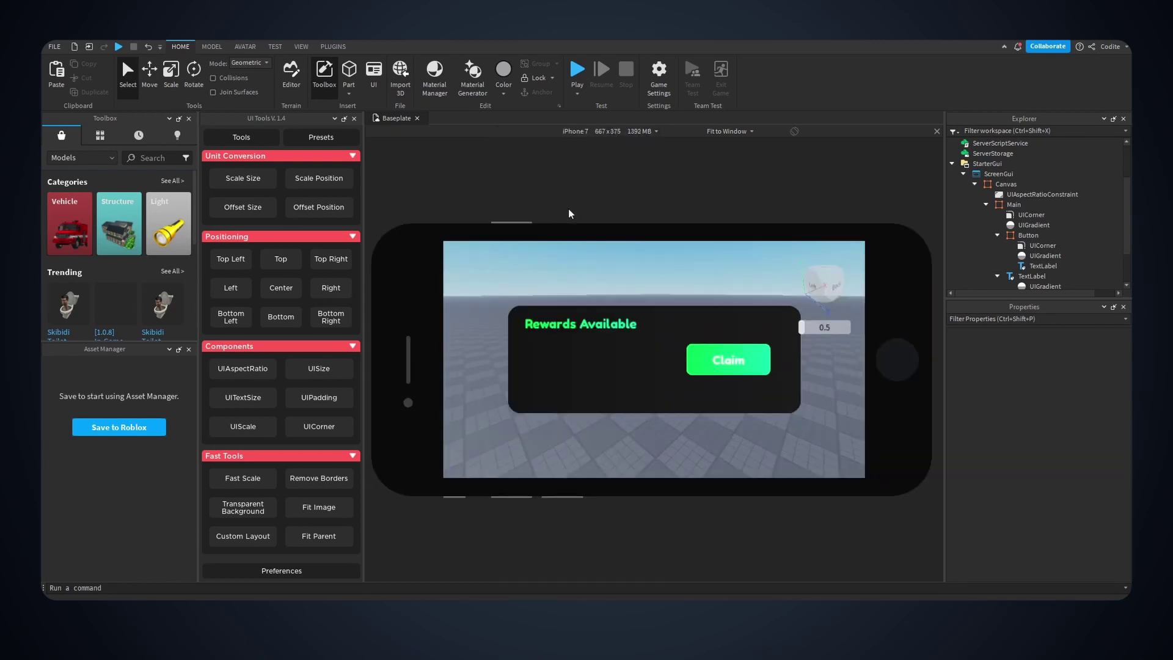
left_click(590, 131)
Step: Return the preview to HD 1080 and convert Main, Claim button and title sizes to scale
left_click(552, 536)
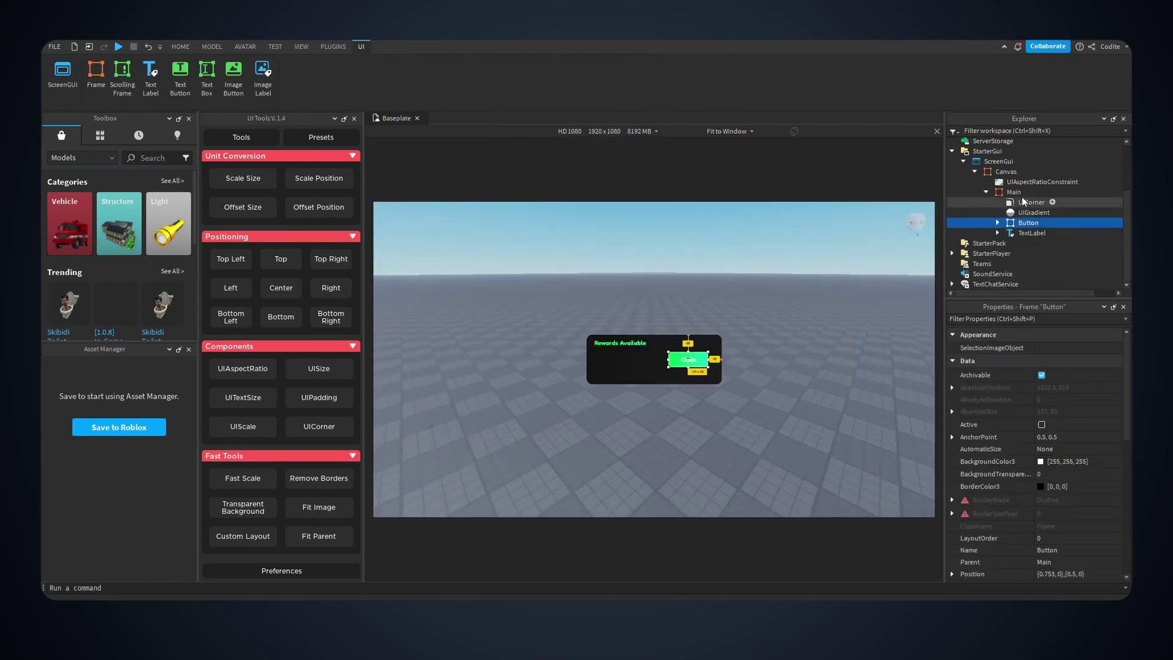
left_click(1035, 193)
scroll(1102, 492, "down", 6)
scroll(1102, 491, "up", 1)
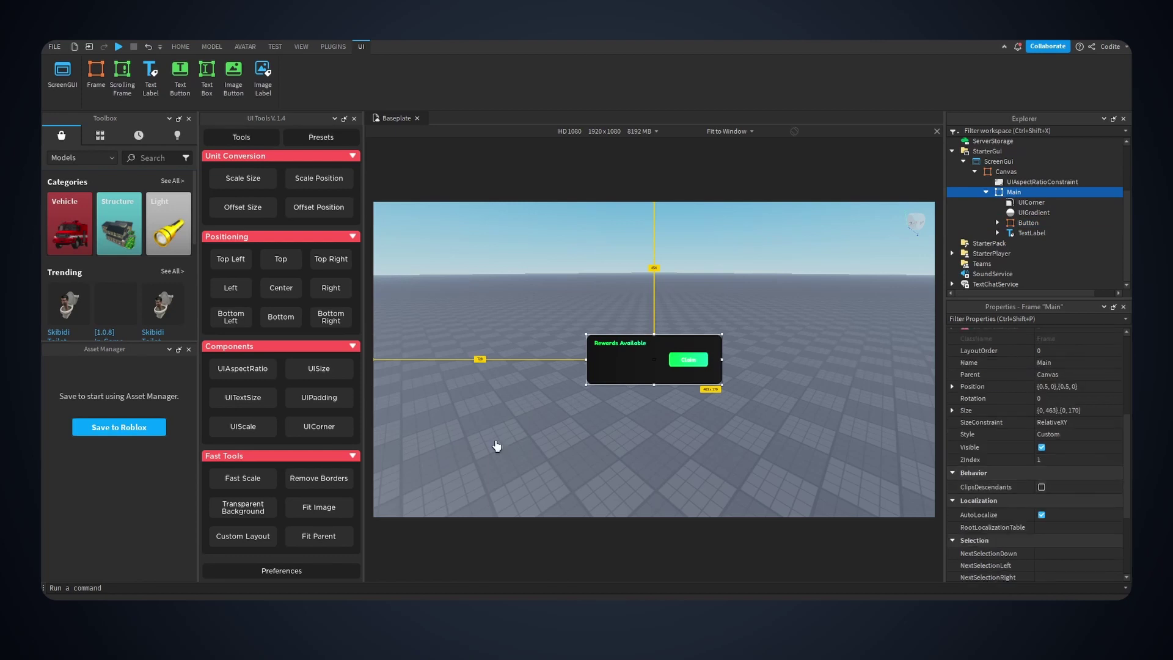
left_click(243, 477)
left_click(1019, 234)
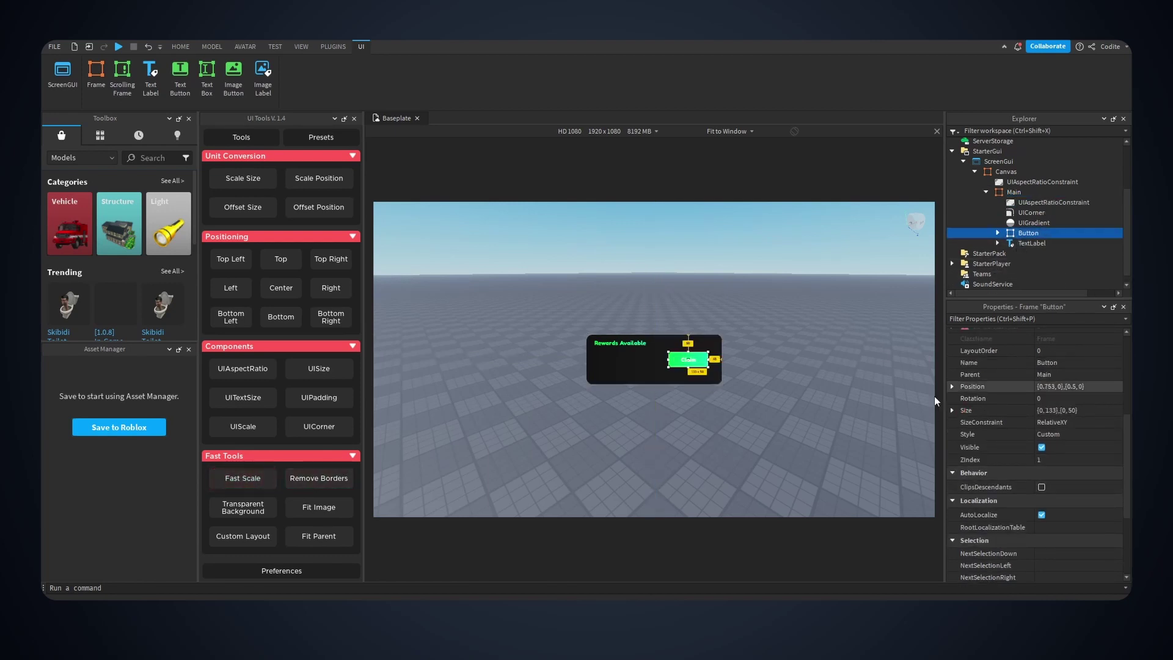
left_click(262, 477)
left_click(1032, 244)
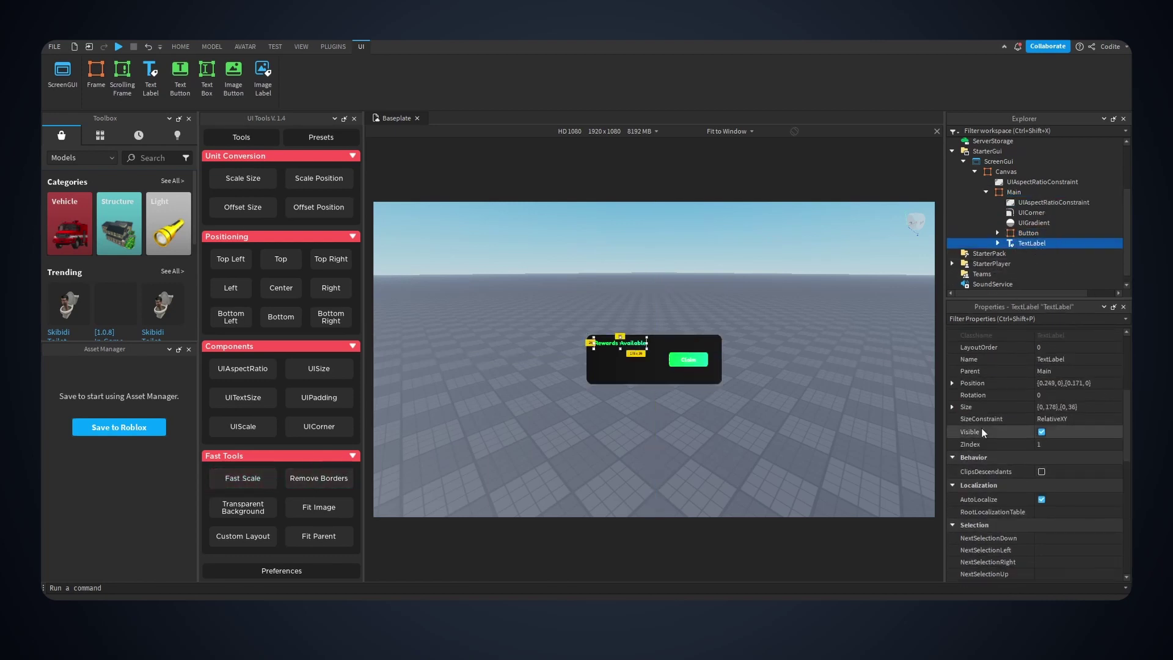
left_click(242, 477)
Step: Remove the Claim button's border and convert it to an ImageButton with the Reclass plugin
left_click(1028, 232)
left_click(318, 478)
left_click(1036, 243)
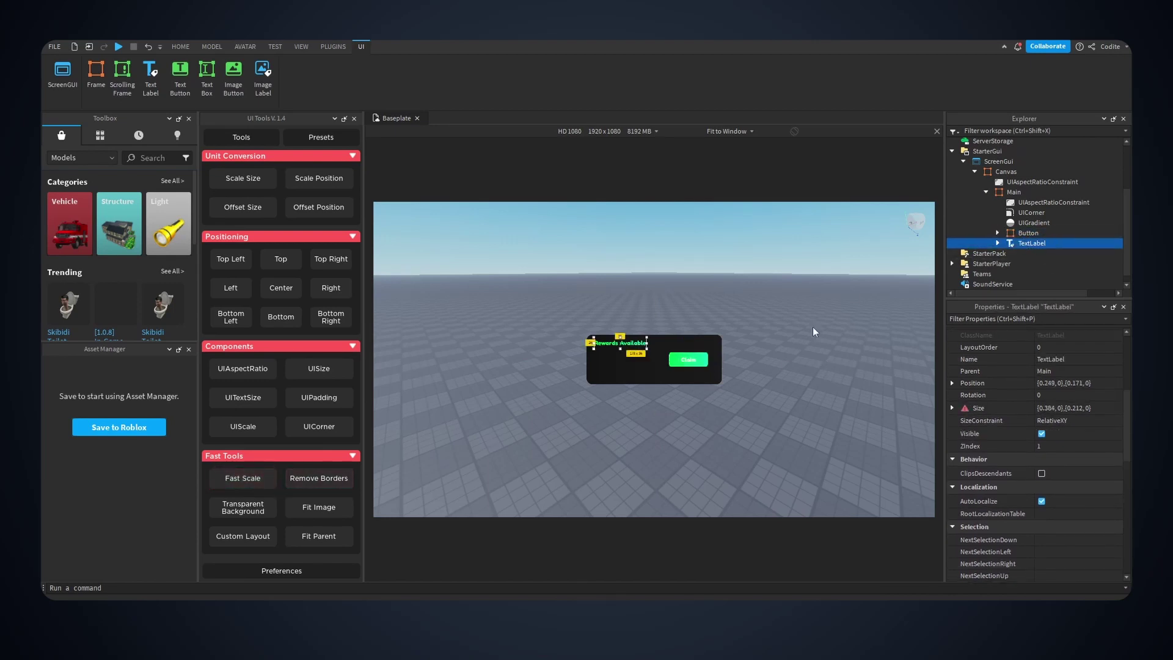
left_click(627, 371)
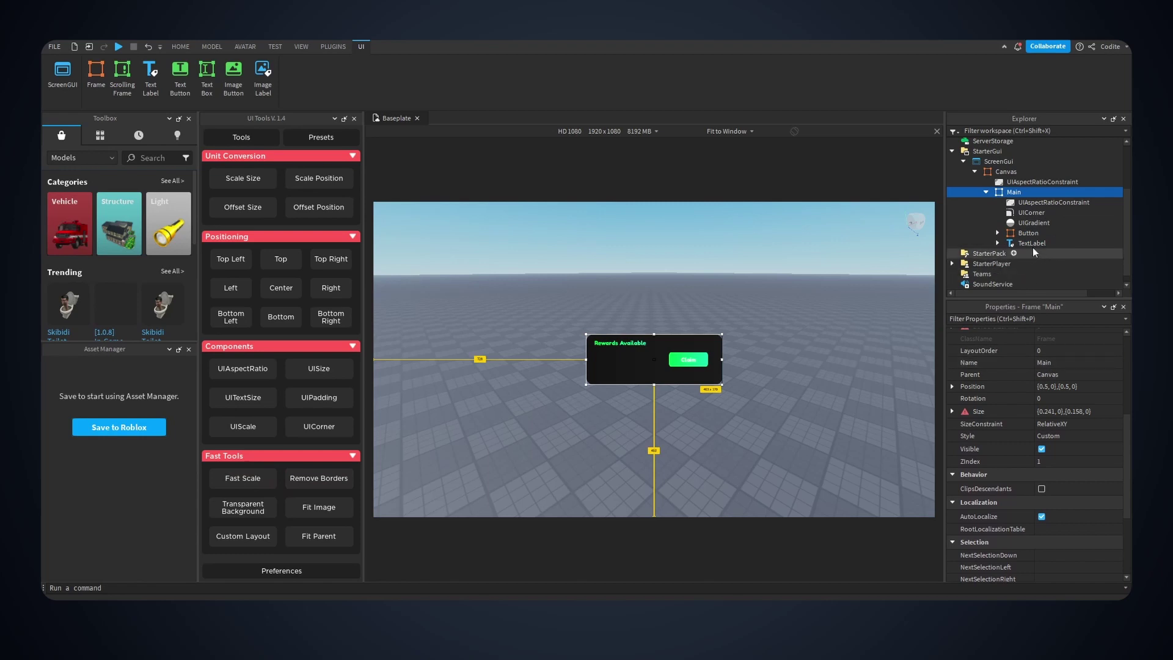
left_click(1024, 233)
left_click(341, 46)
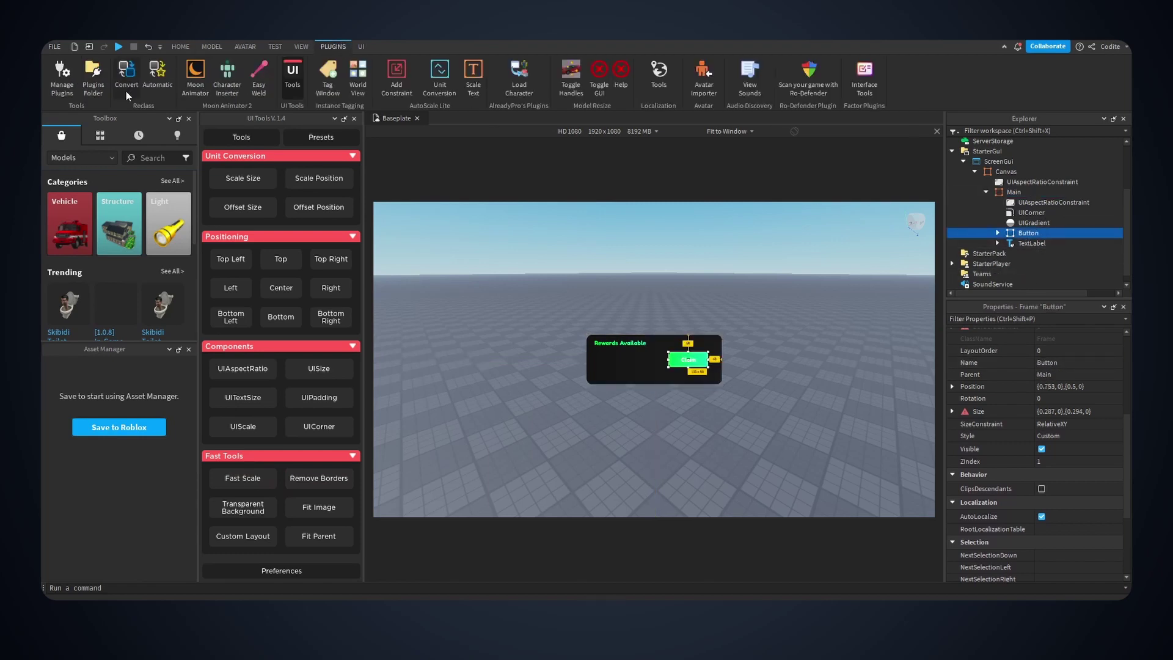
left_click(137, 78)
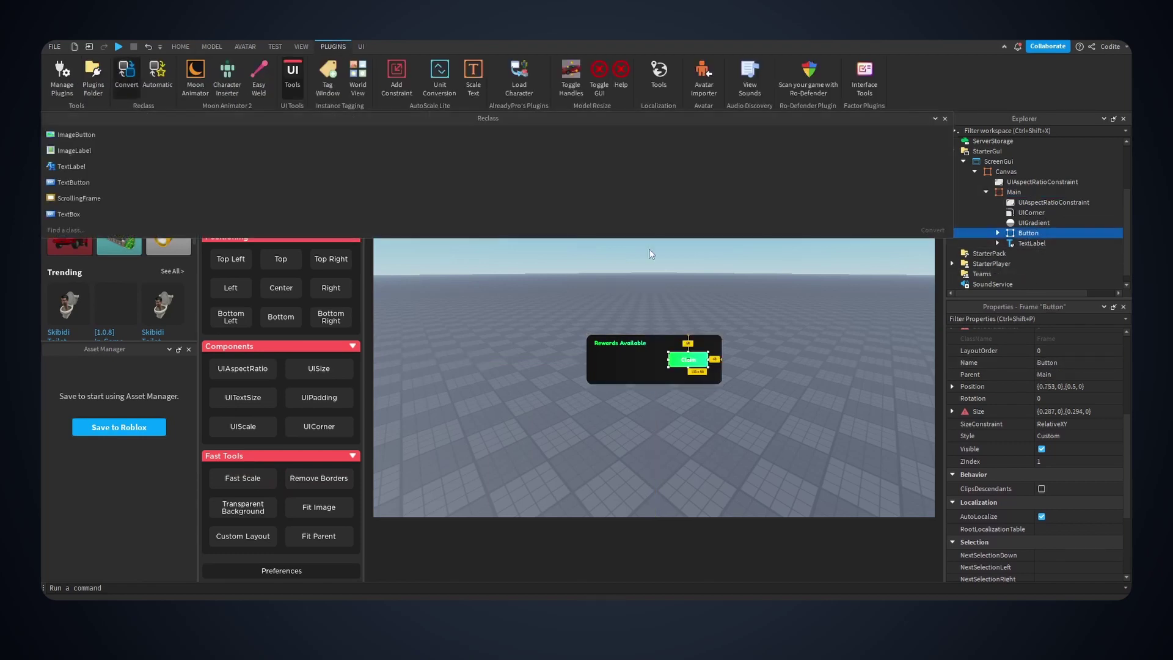
left_click(106, 134)
left_click(938, 231)
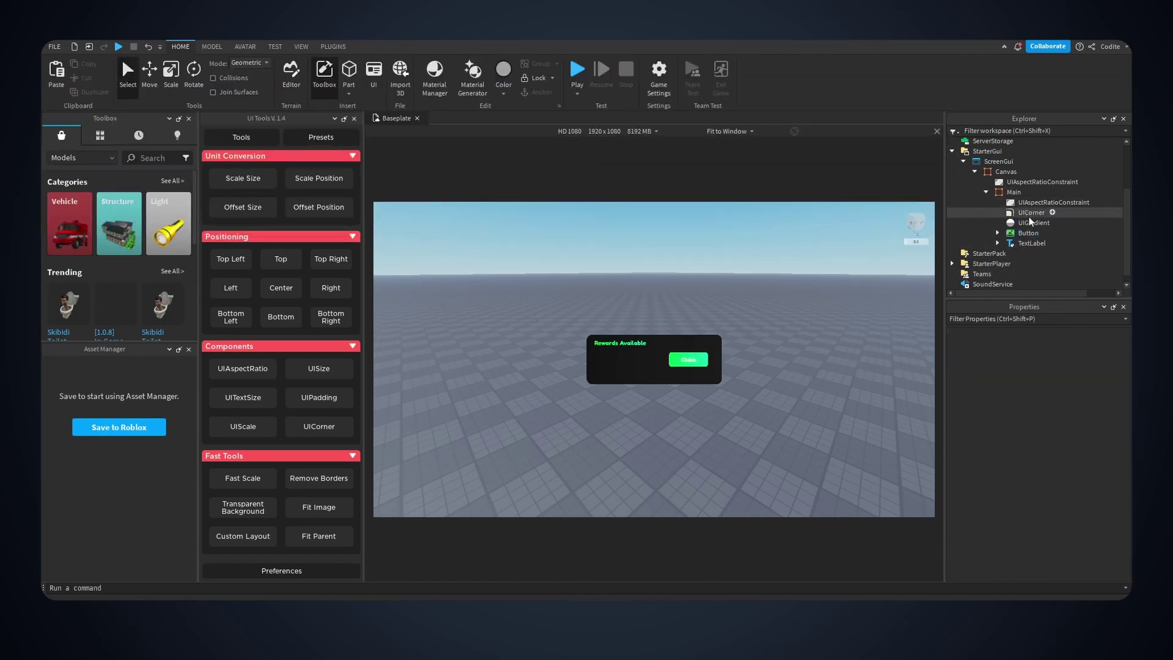
Step: Show the viewport at actual resolution and reposition the Rewards Available title
left_click(1031, 213)
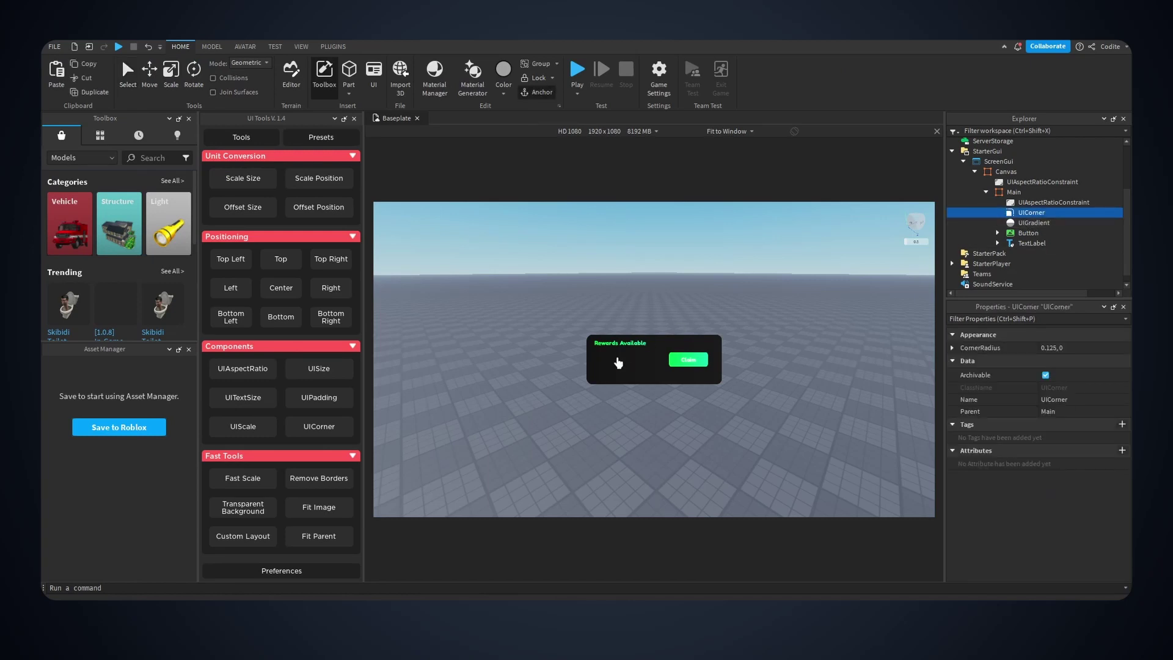
left_click_drag(635, 343, 652, 355)
left_click(741, 133)
left_click(738, 162)
left_click_drag(940, 267, 939, 321)
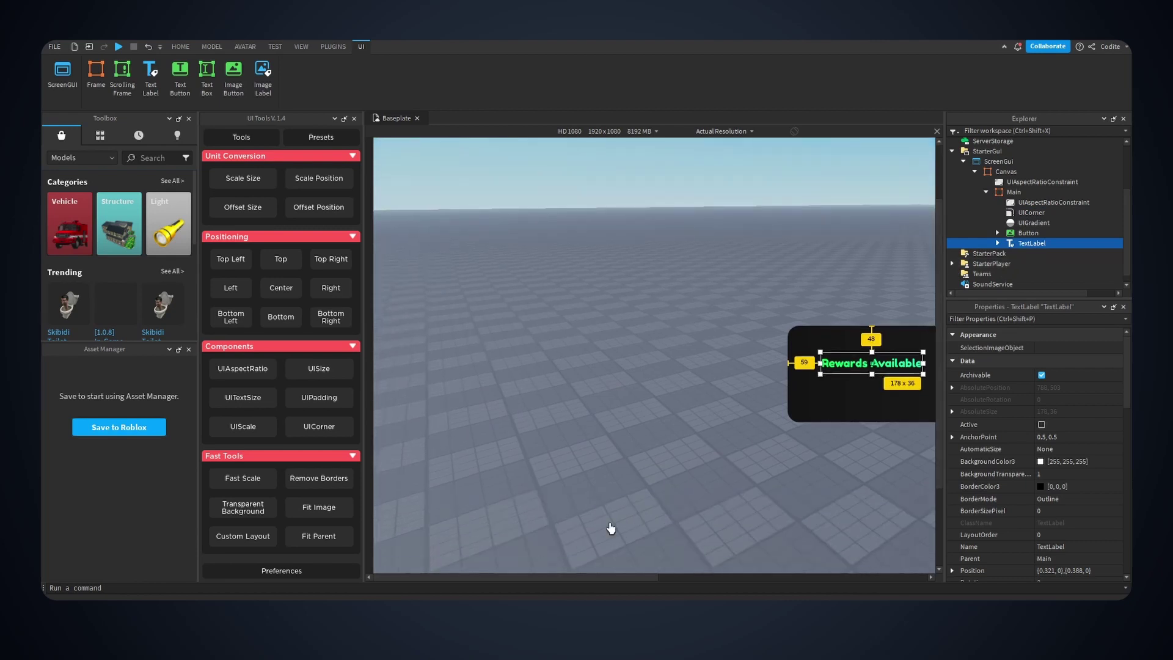
left_click_drag(599, 576, 709, 577)
left_click_drag(672, 371, 671, 389)
Step: Duplicate the title as a '$1,000,000' label and shrink it to 133x26
key("ctrl+d")
double_click(668, 380)
type("$1,")
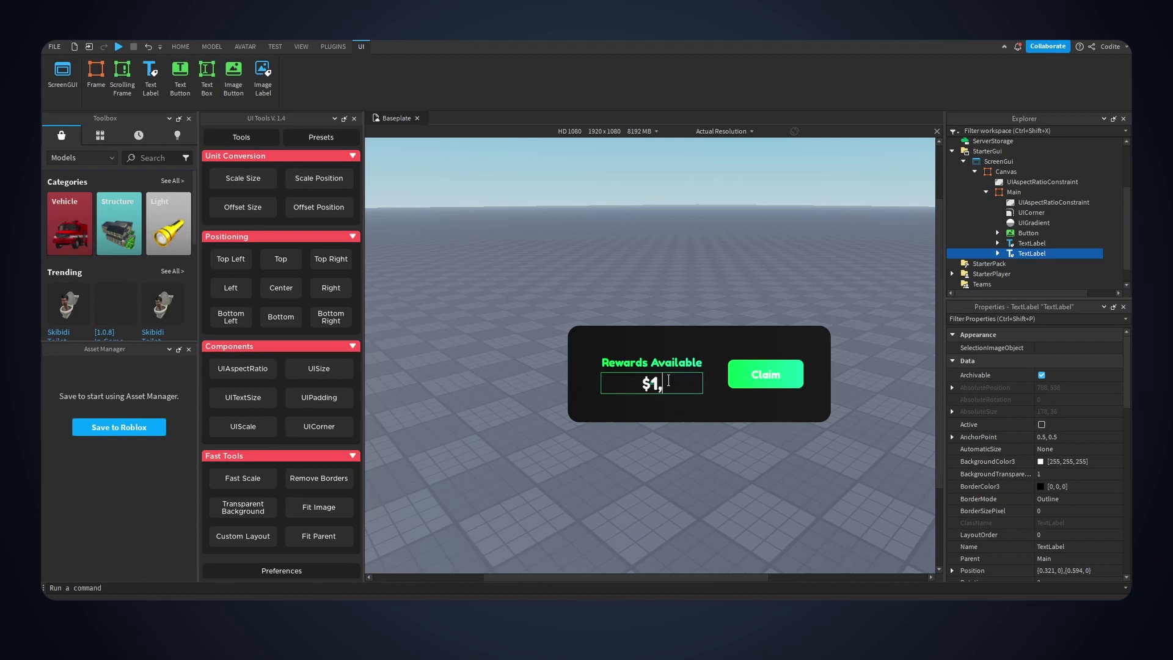
type("000,000")
key("Return")
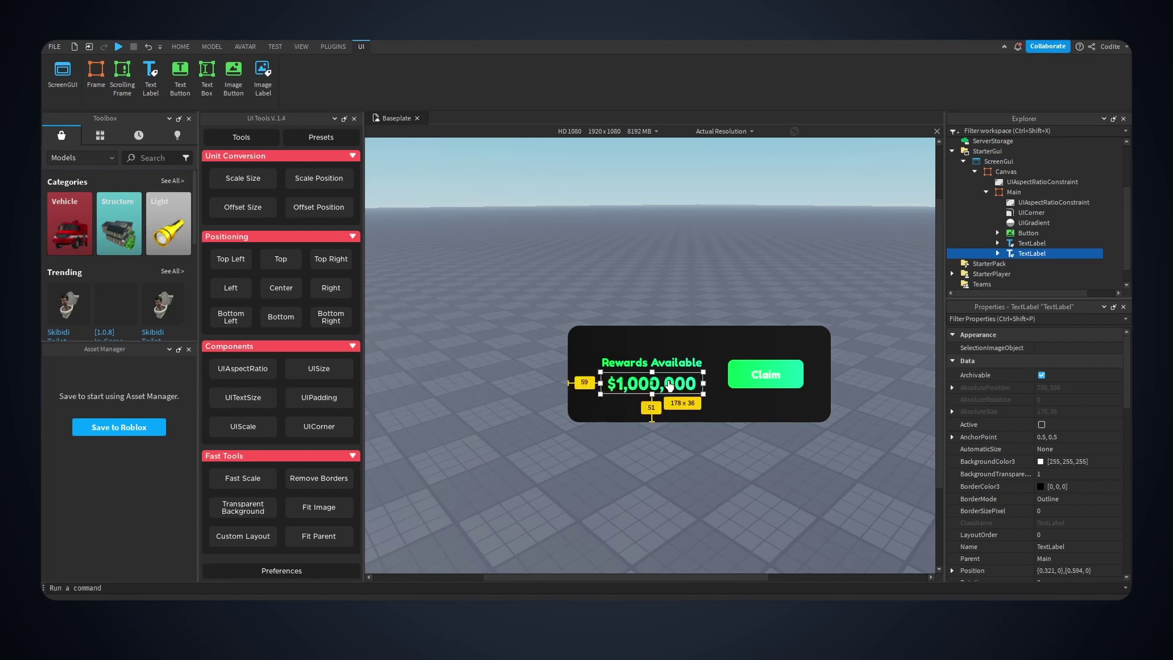
left_click_drag(703, 395, 678, 389)
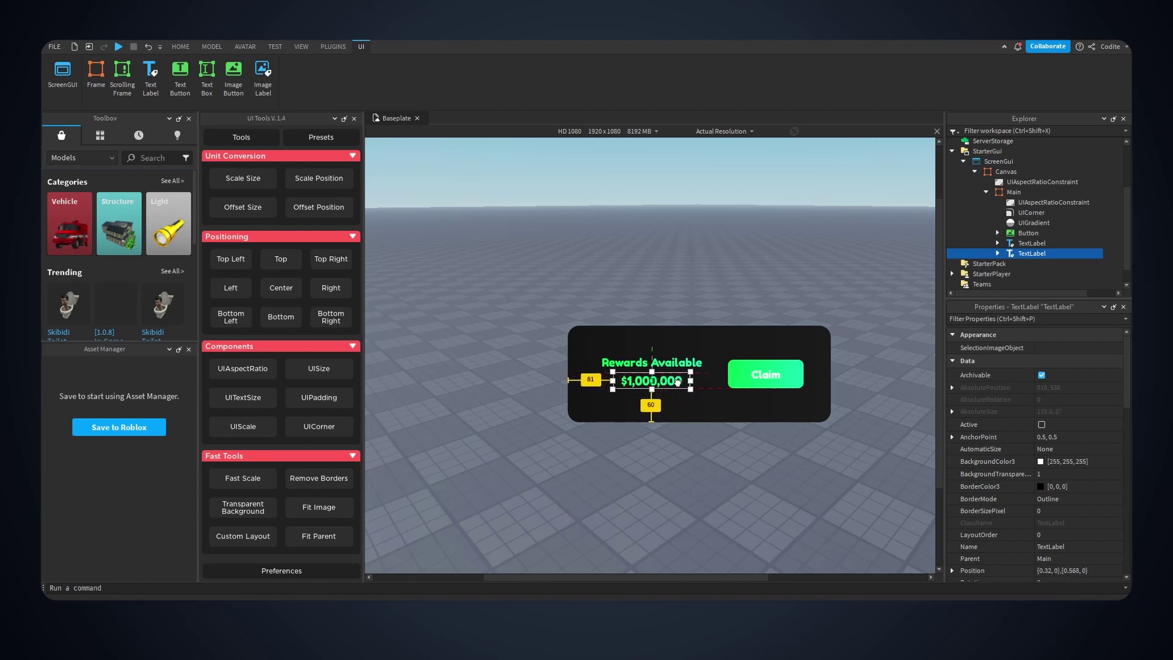
left_click(689, 437)
Step: Nudge the title down, then select both labels and enlarge them together
left_click(1031, 233)
left_click(1031, 243)
left_click(997, 243)
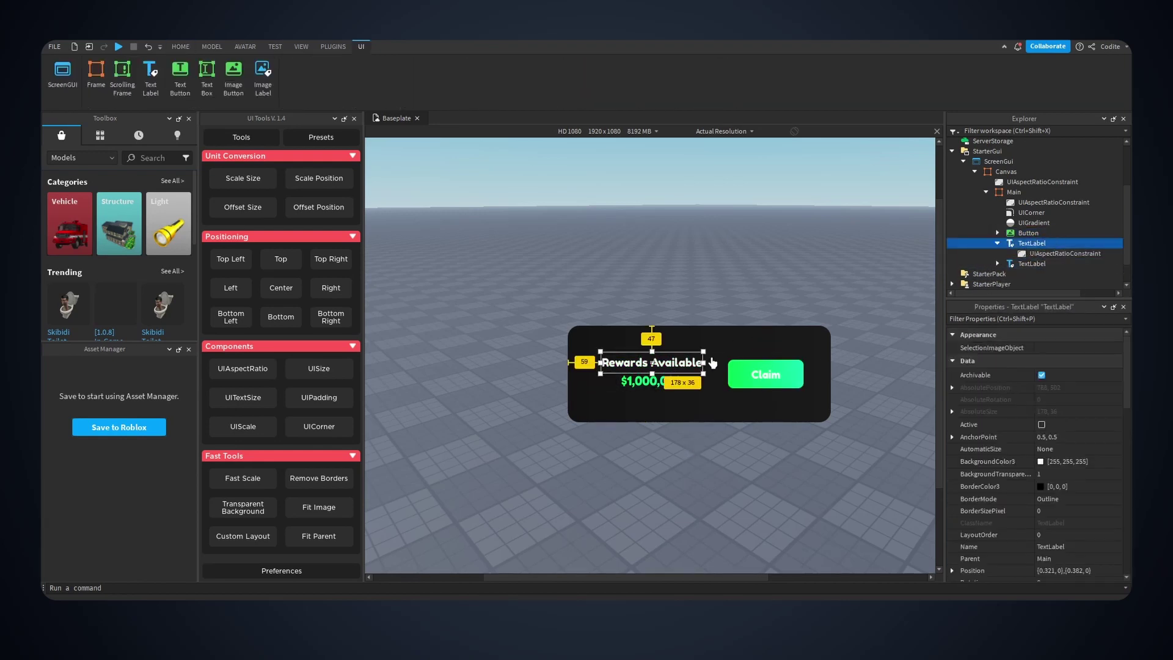
left_click_drag(696, 366, 695, 371)
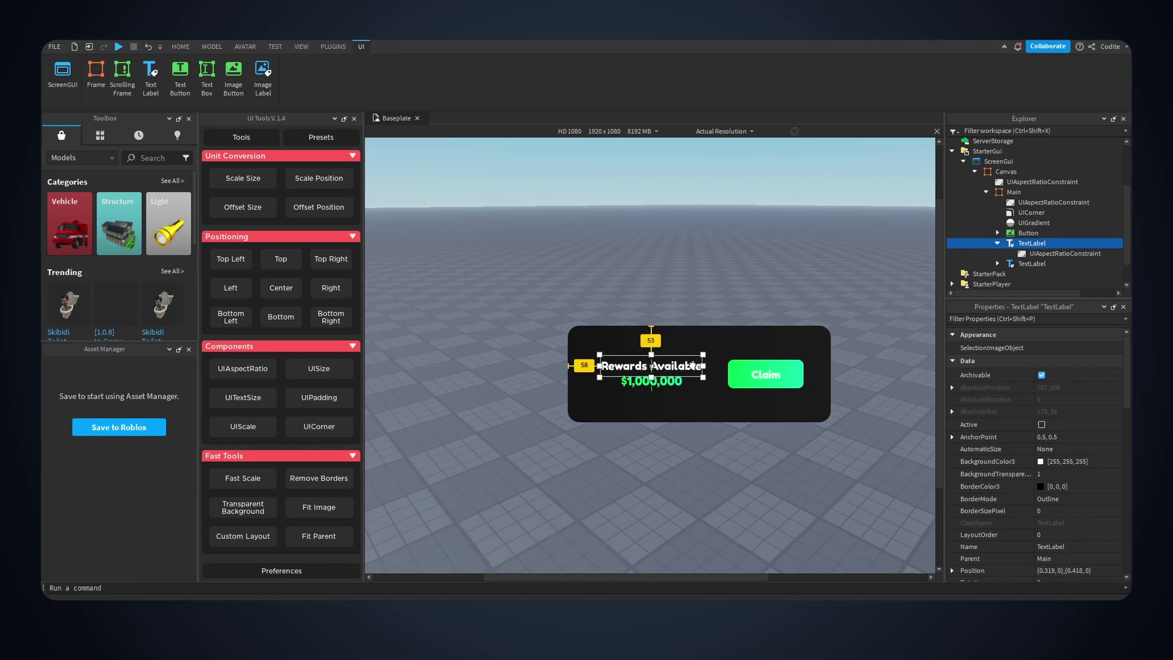
left_click(673, 396)
left_click(678, 369)
left_click(679, 381, "shift")
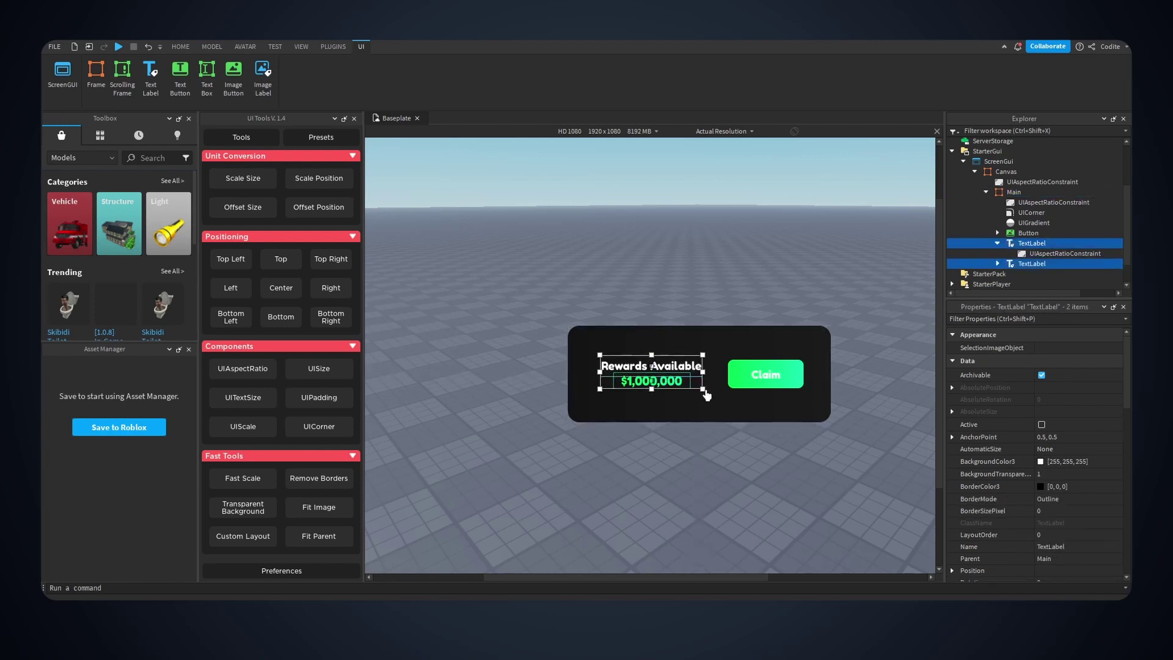
left_click_drag(702, 389, 674, 387)
Step: Select the Claim button and review, then close, the Interface Tools plugin details
left_click(765, 374)
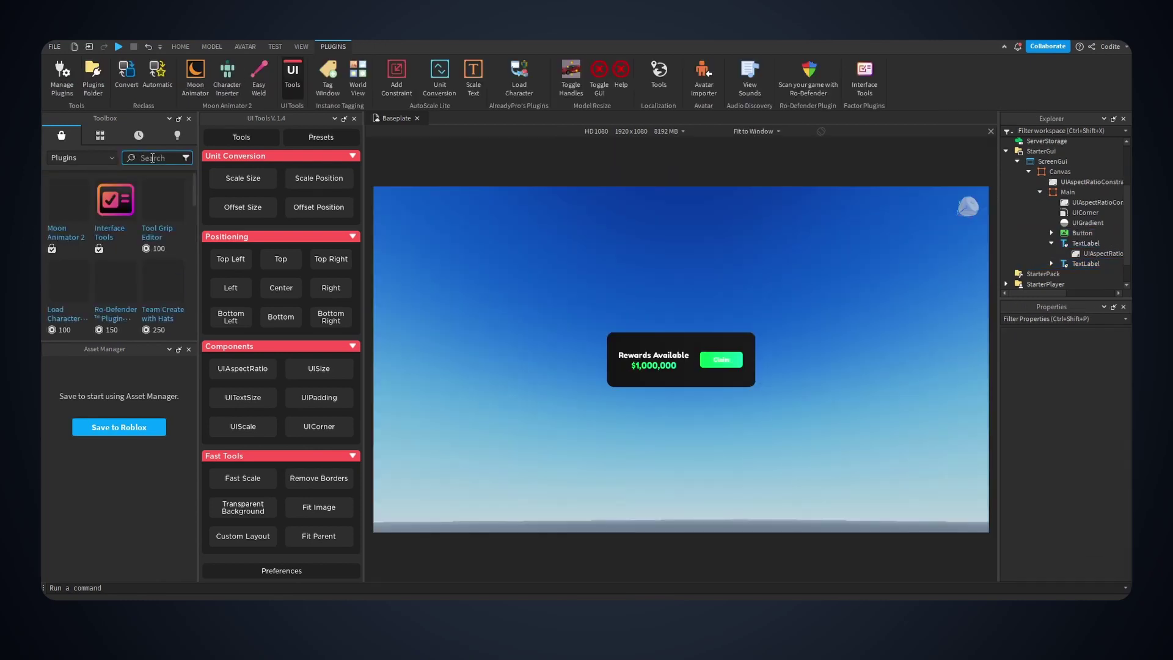
left_click(114, 215)
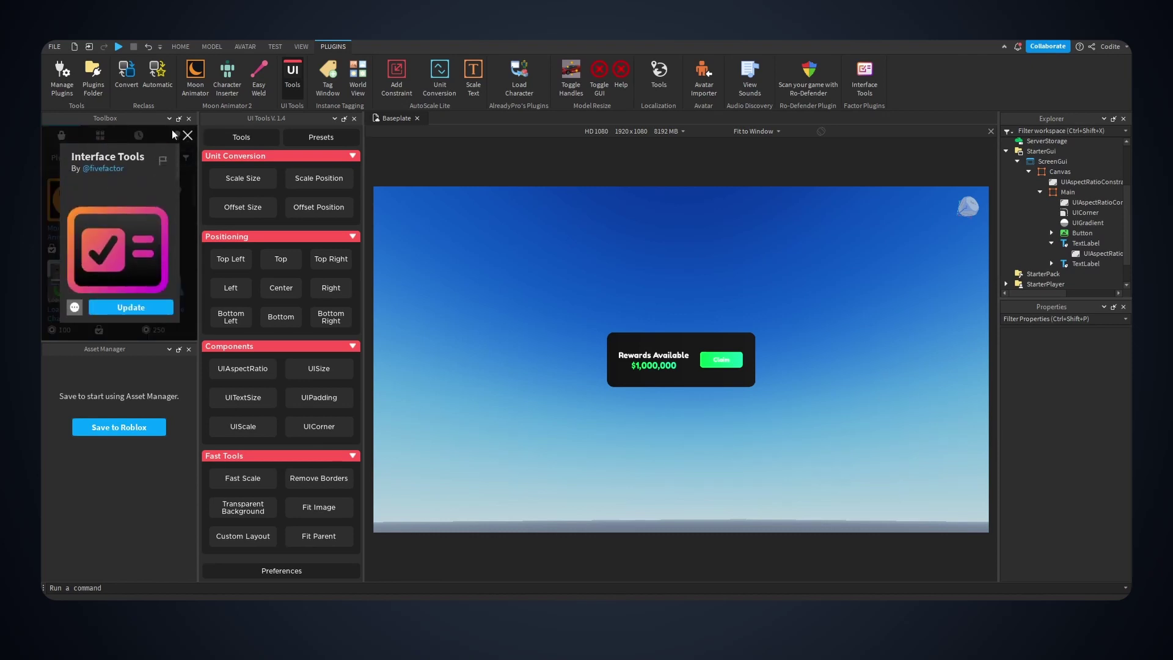
left_click(187, 135)
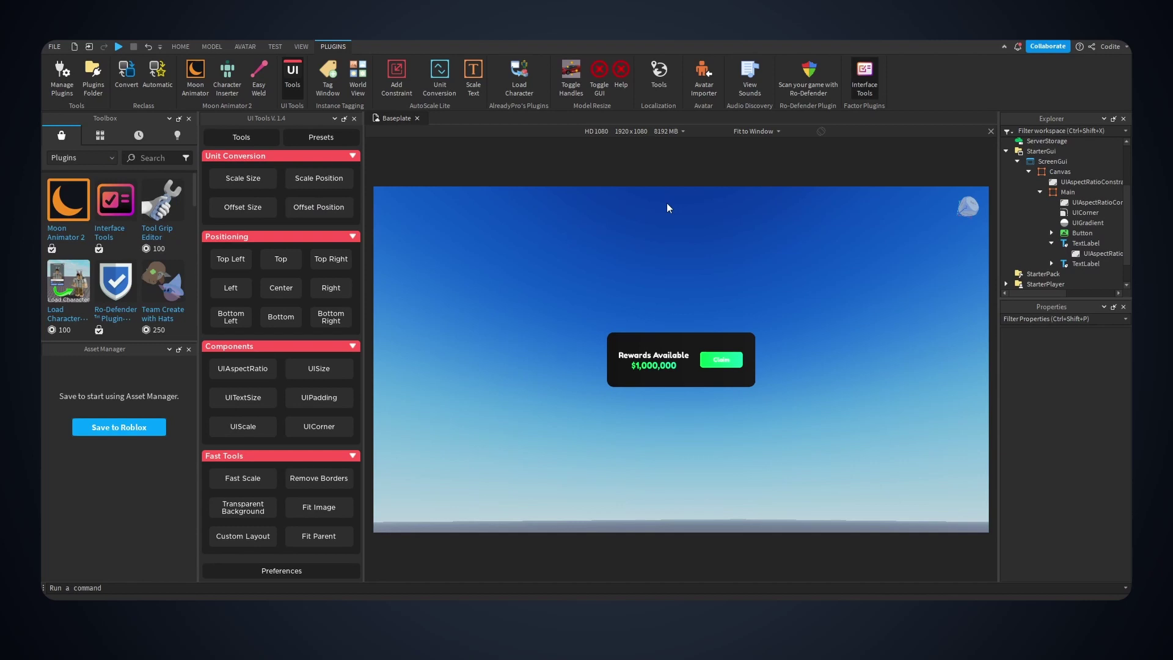